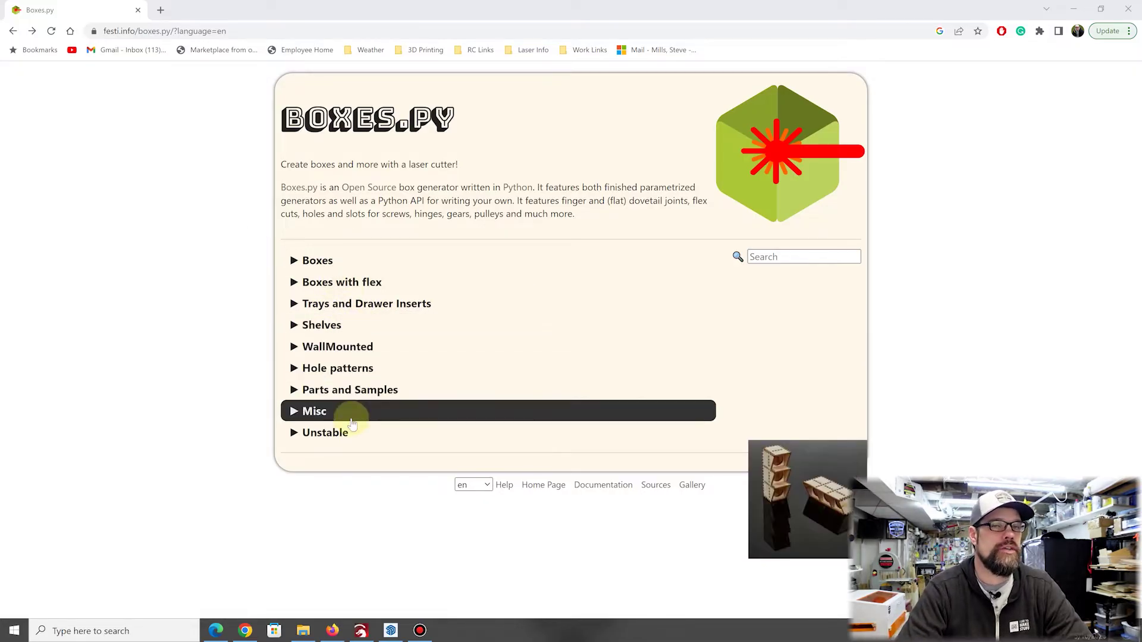
Expand the Boxes category and scroll through its list of generators.
left_click(294, 261)
scroll(400, 382, "down", 3)
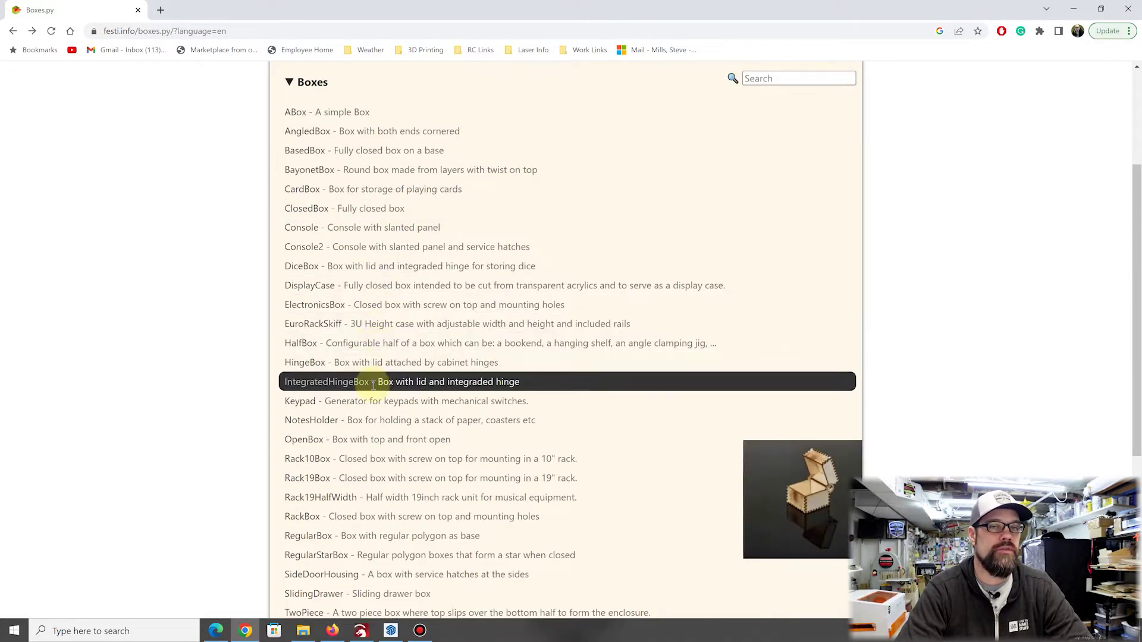
scroll(373, 437, "down", 1)
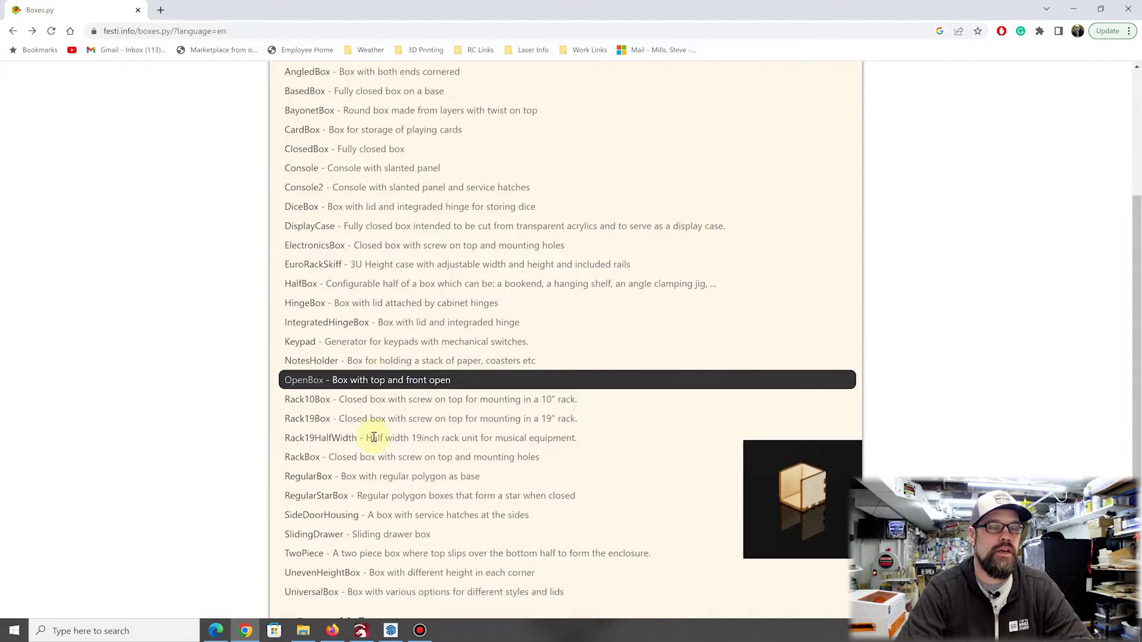
scroll(373, 437, "down", 1)
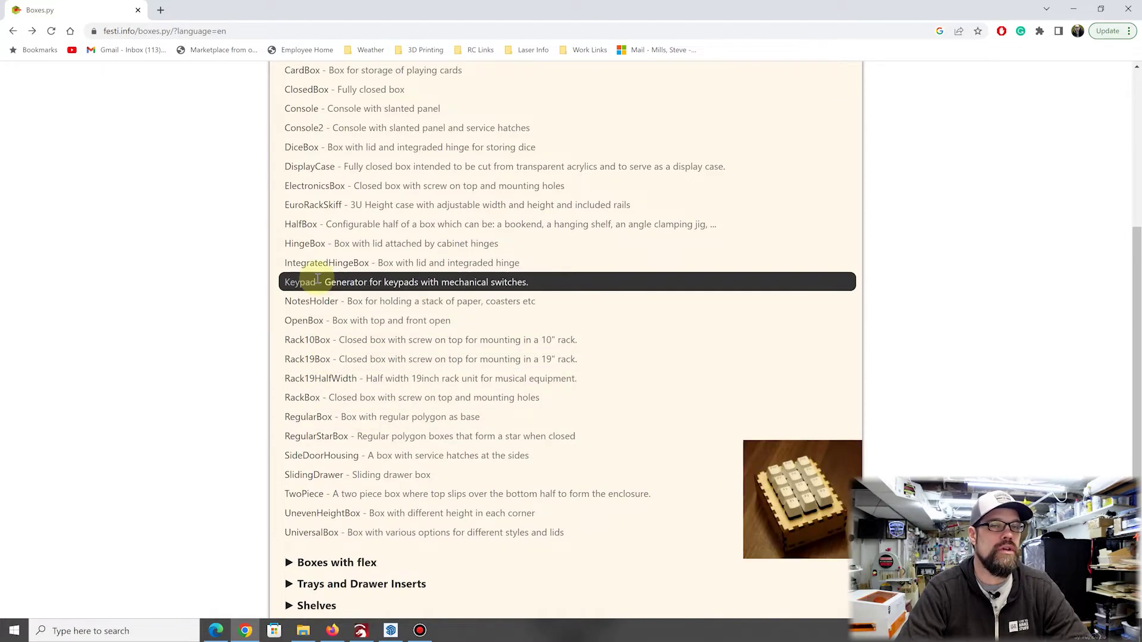
scroll(315, 250, "down", 3)
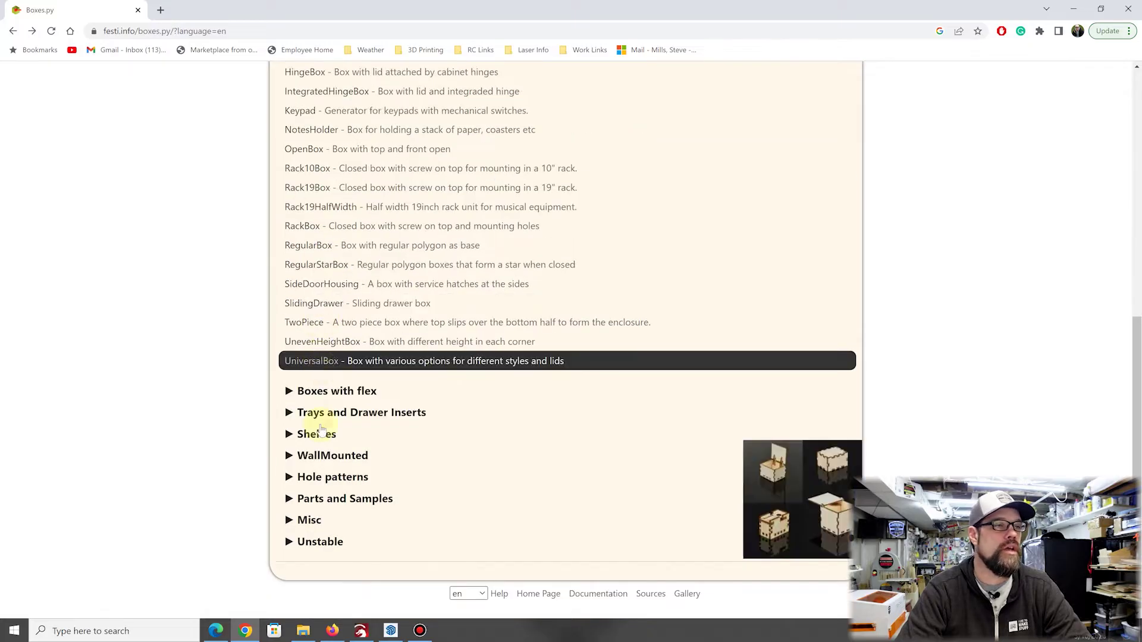
Expand the Parts and Samples category, browse it, and return to the top.
left_click(291, 504)
scroll(306, 446, "down", 5)
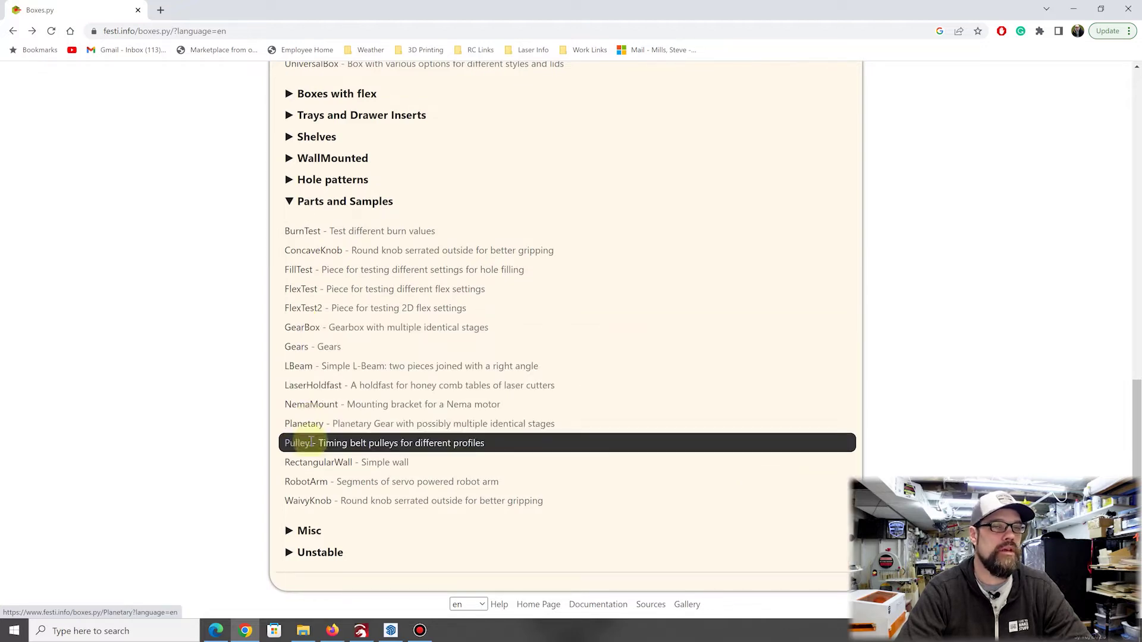
scroll(323, 385, "up", 9)
scroll(324, 386, "up", 4)
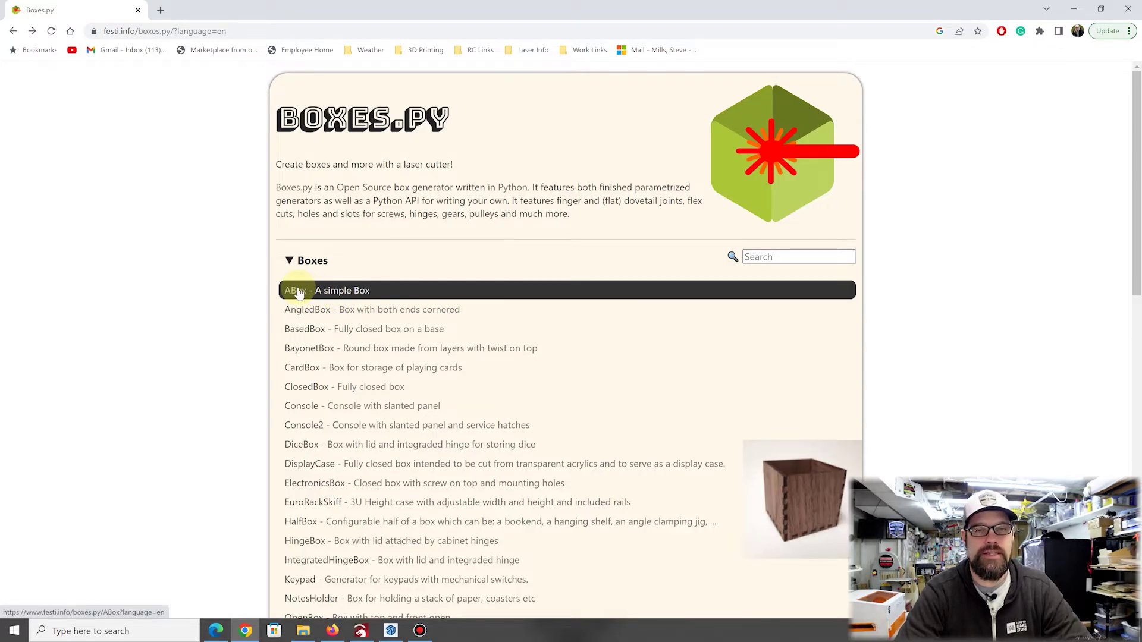
Open the ABox generator page and keep its bottom edge as h Edge.
left_click(327, 291)
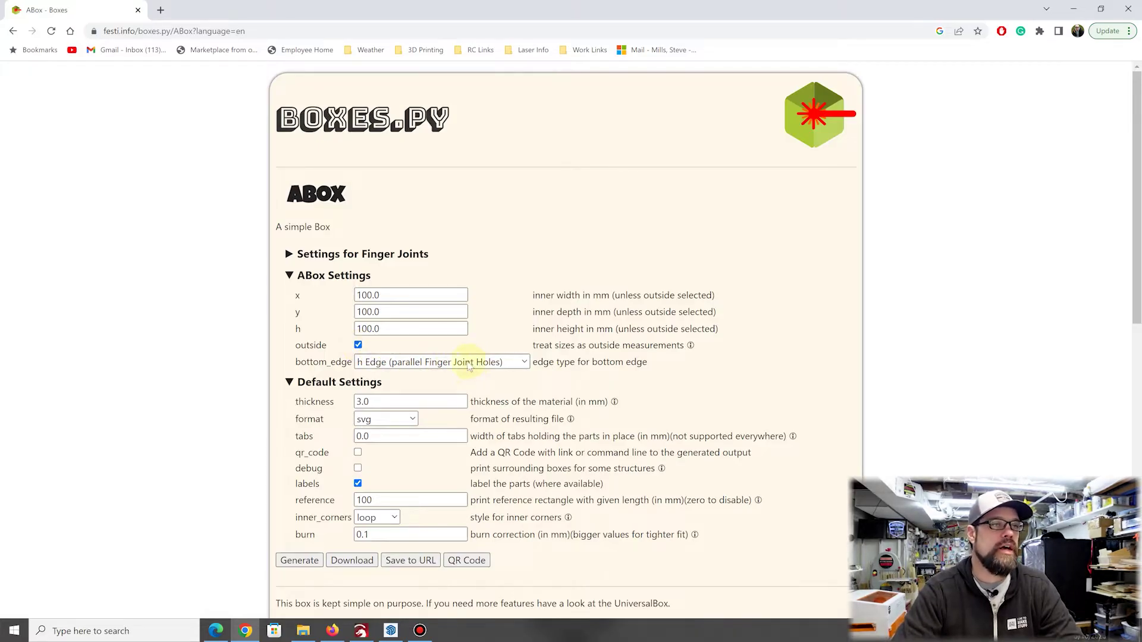
left_click(420, 363)
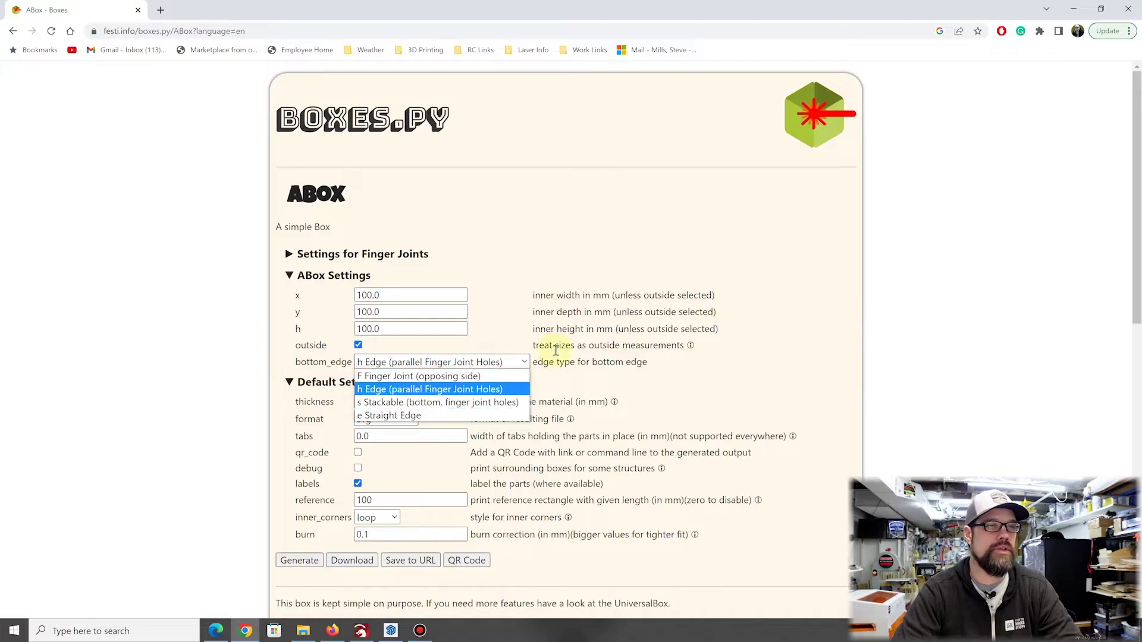
left_click(527, 302)
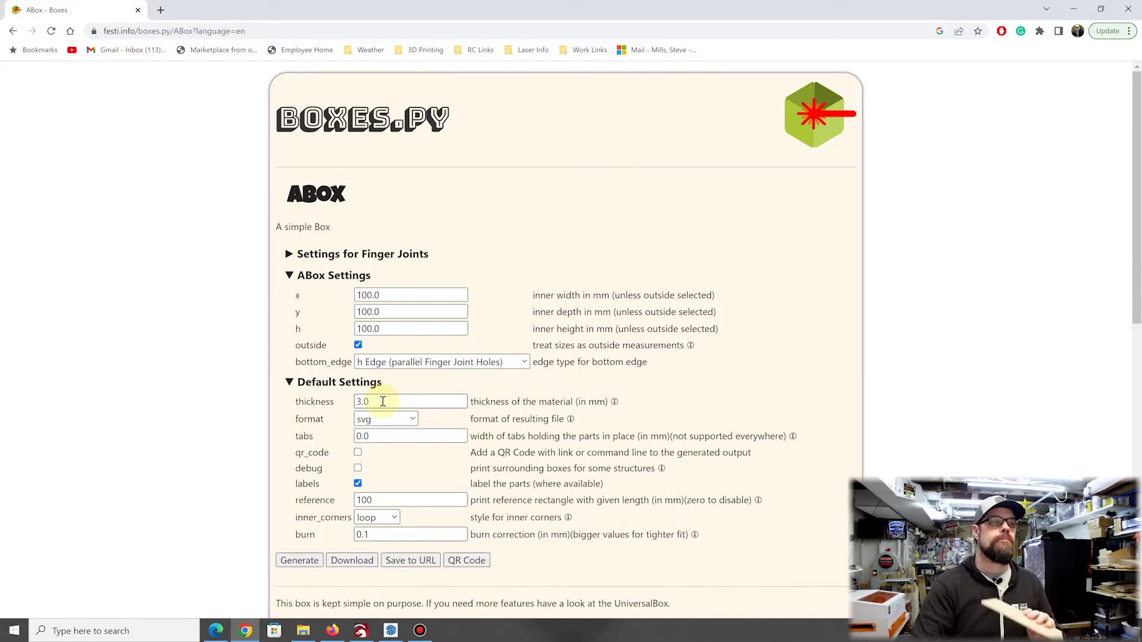
Change the ABox thickness from 3.0 to 4.7, keeping svg as the output format.
left_click_drag(378, 402, 356, 411)
type("4.7")
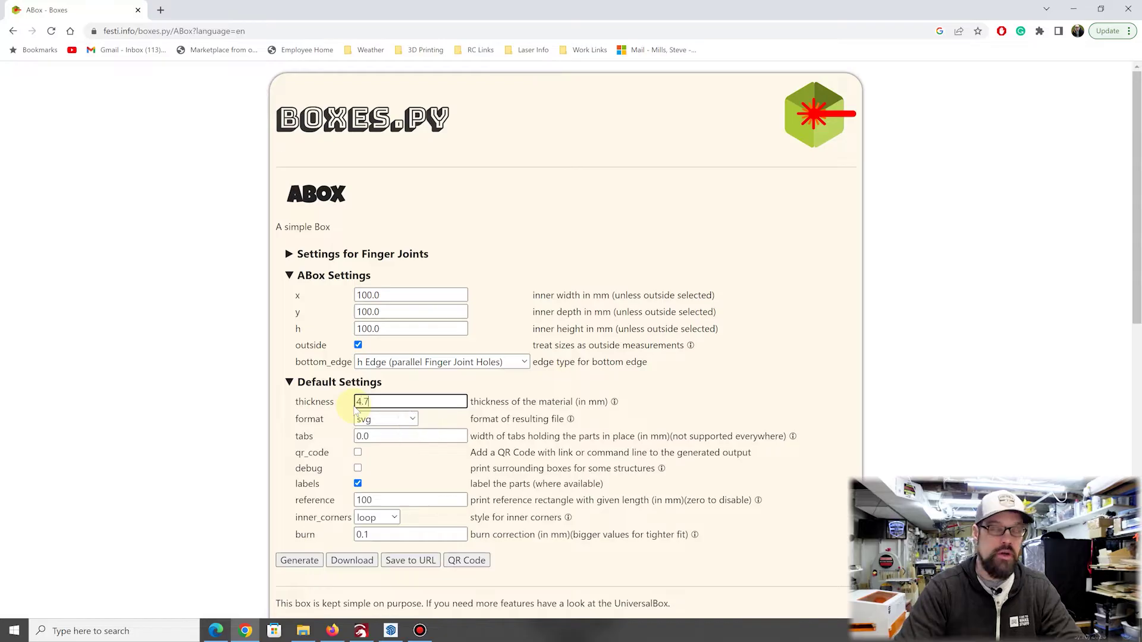
left_click(397, 422)
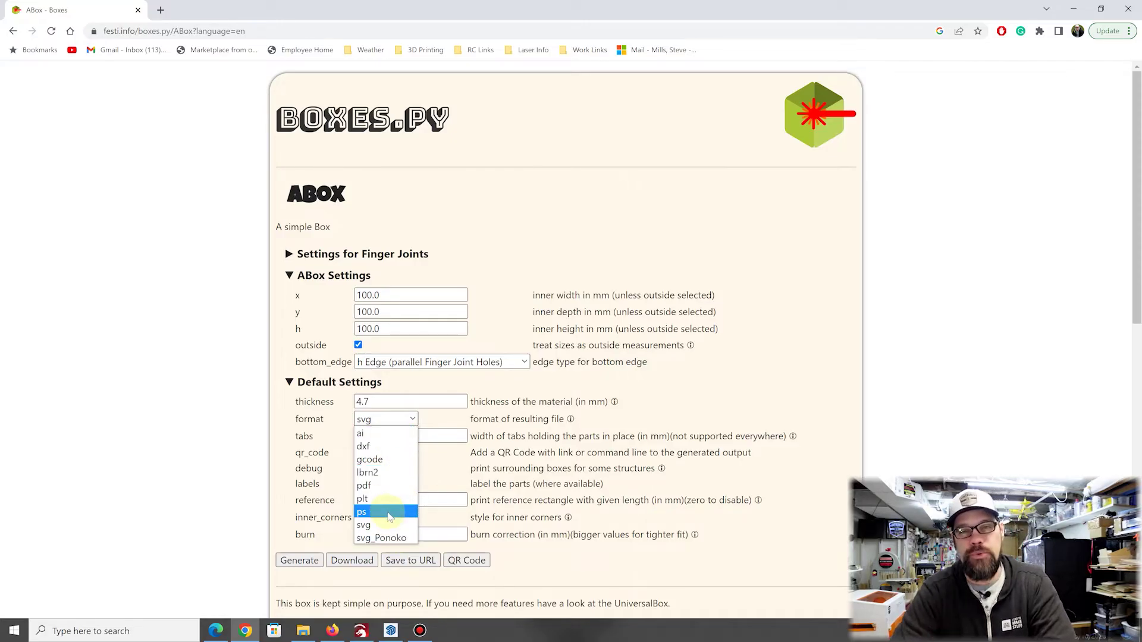
left_click(386, 524)
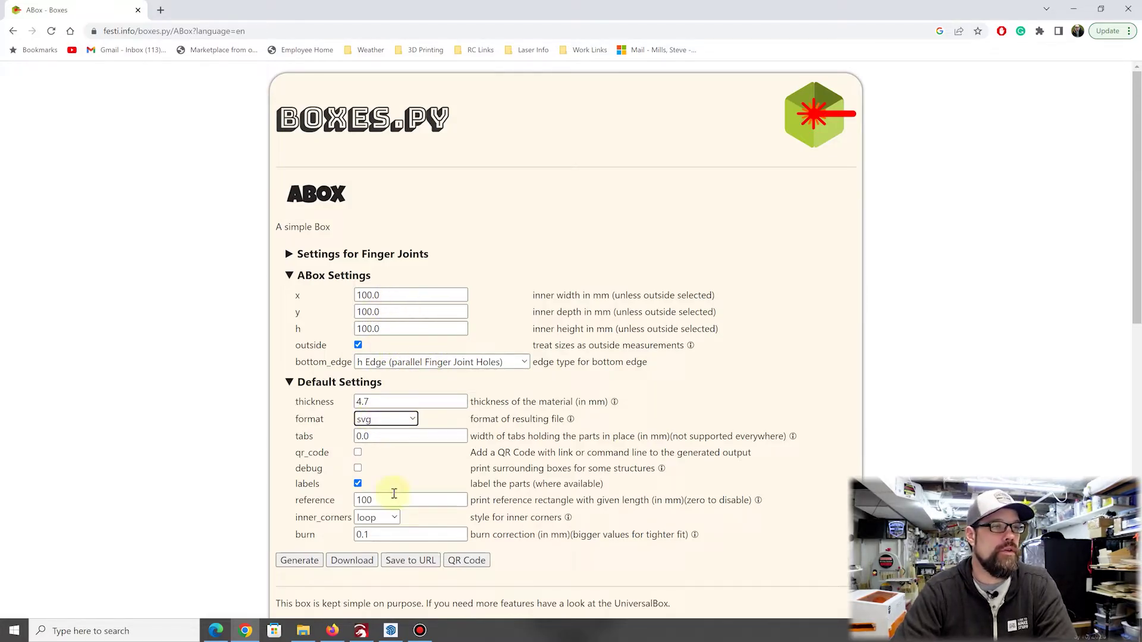
Generate the ABox SVG layout and scroll through its finger-jointed panels in the new tab.
left_click(299, 560)
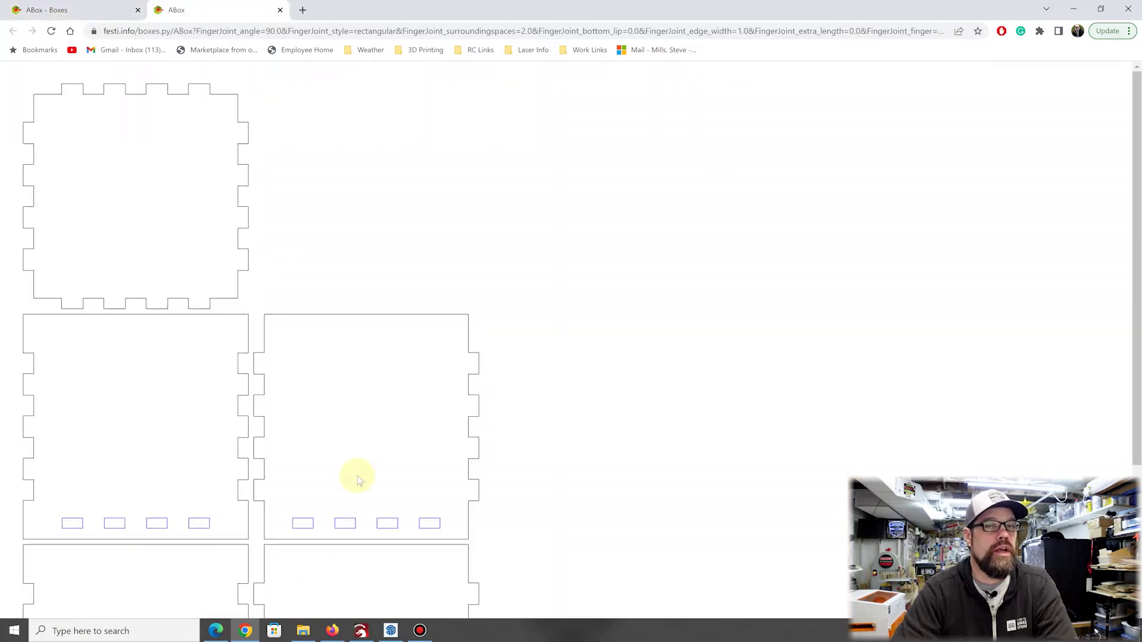
scroll(615, 227, "down", 3)
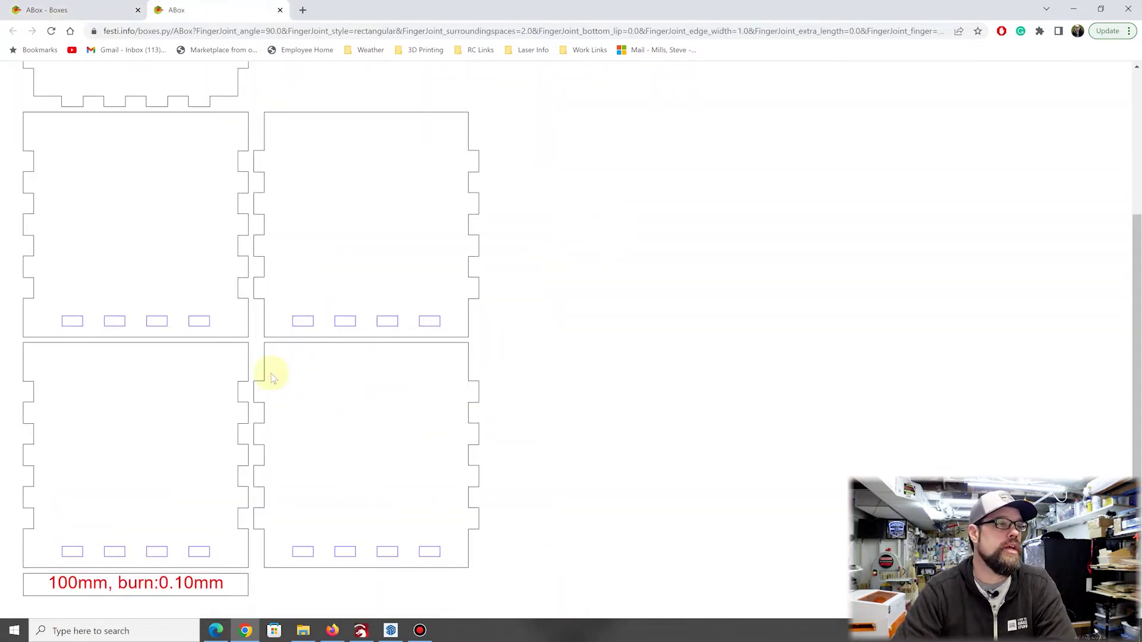
scroll(268, 375, "up", 3)
scroll(288, 226, "down", 3)
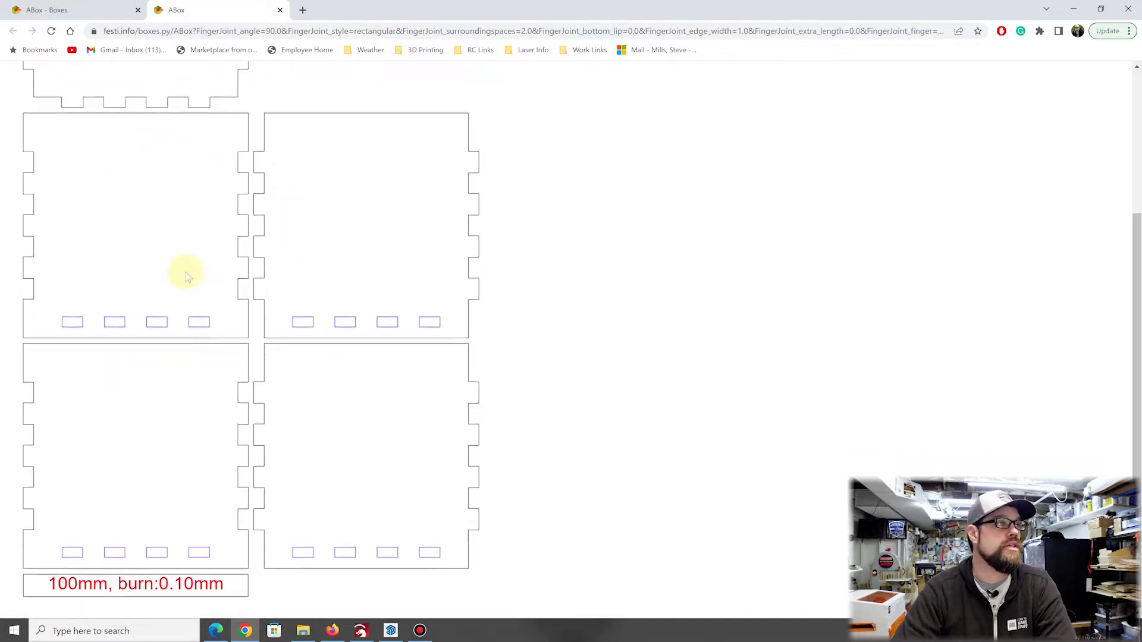
scroll(196, 226, "up", 3)
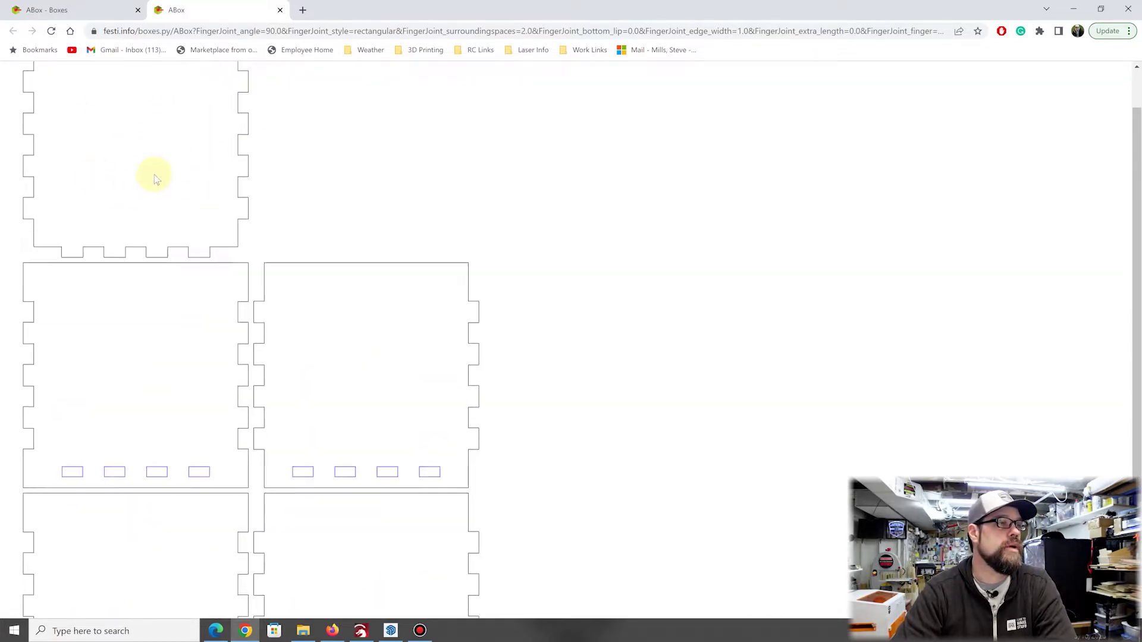
scroll(154, 179, "down", 3)
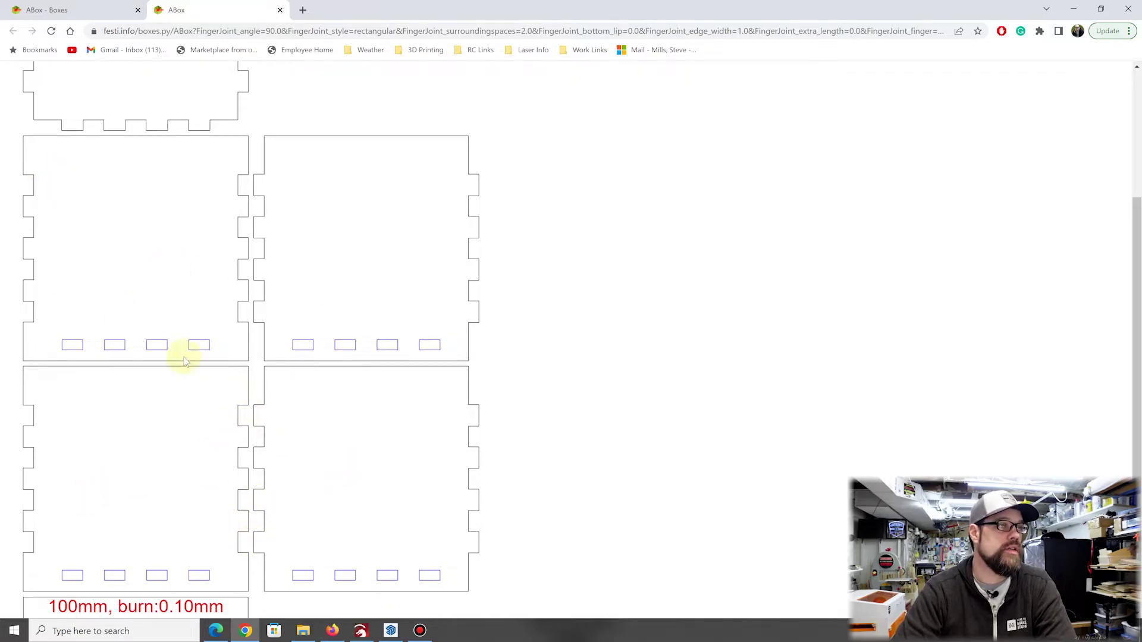
scroll(152, 273, "up", 3)
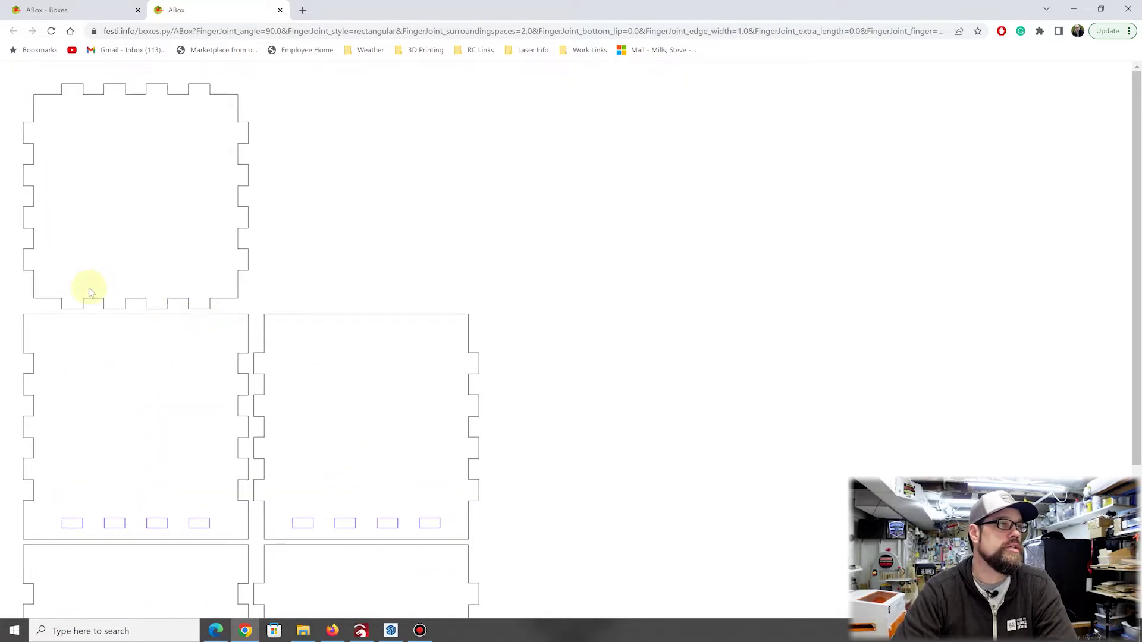
scroll(226, 256, "down", 3)
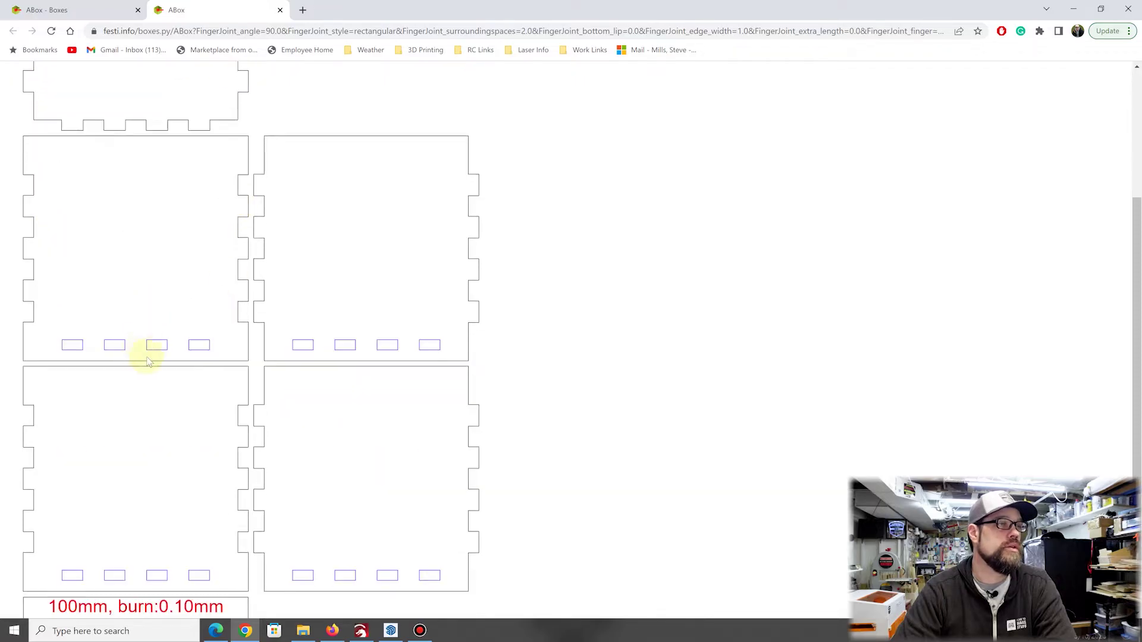
scroll(153, 335, "down", 1)
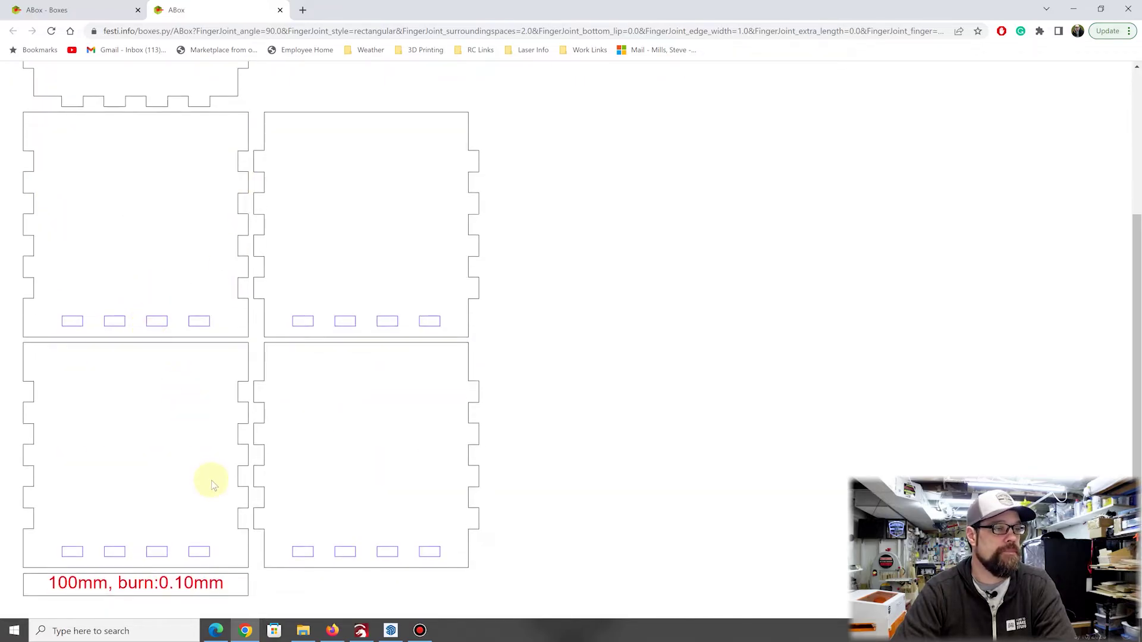
Return to the ABox settings form and review the burn correction and box dimension settings.
left_click(104, 12)
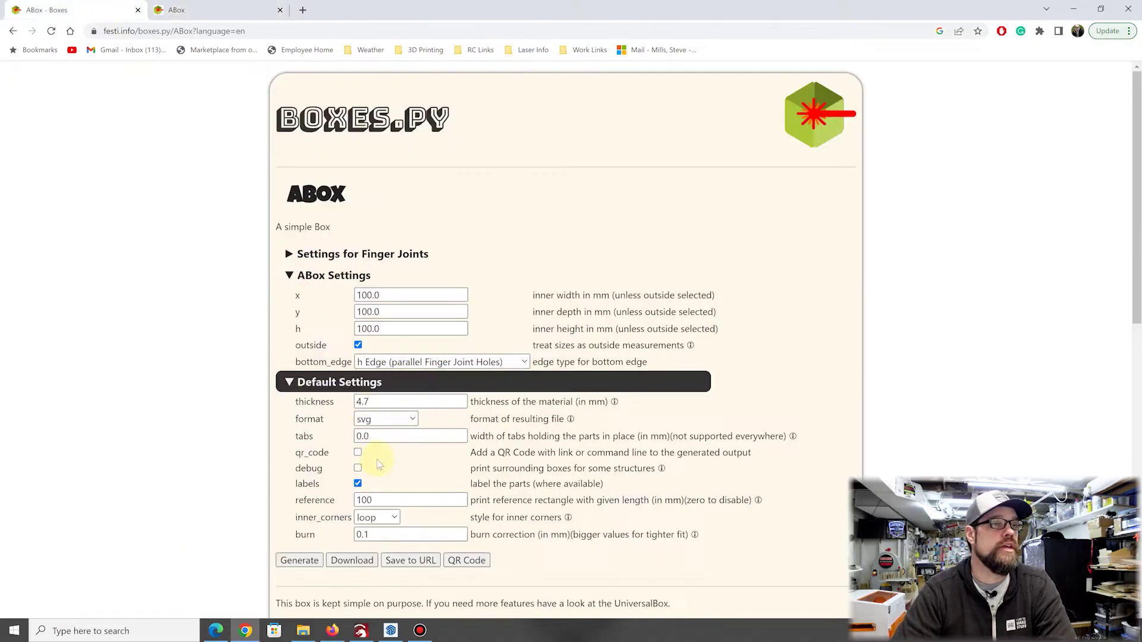
left_click(380, 535)
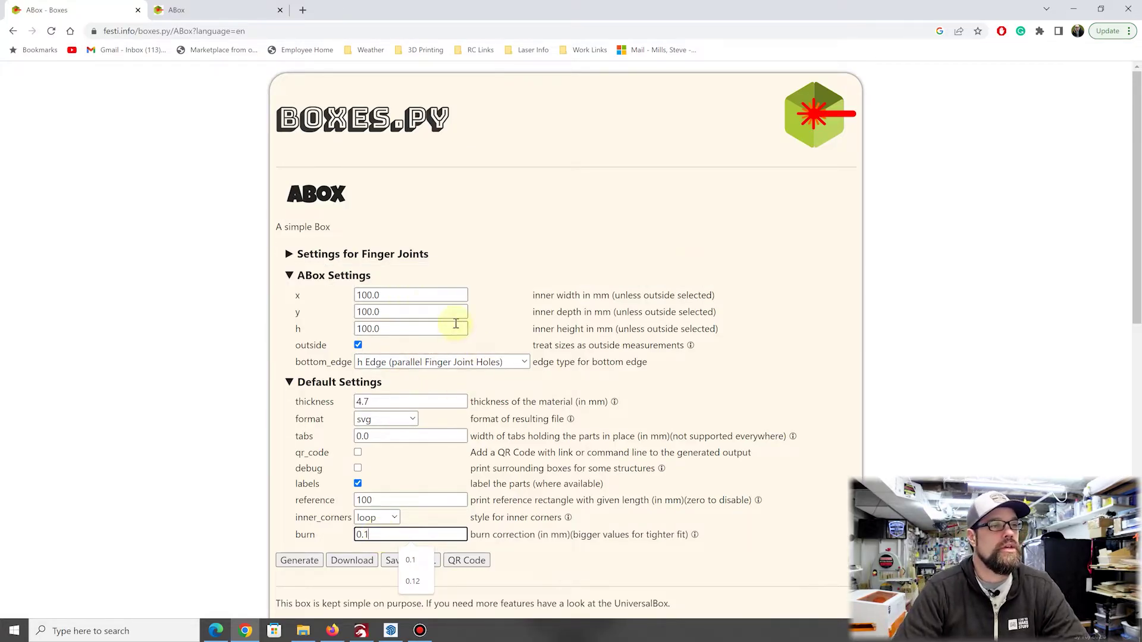
left_click(527, 275)
left_click(291, 280)
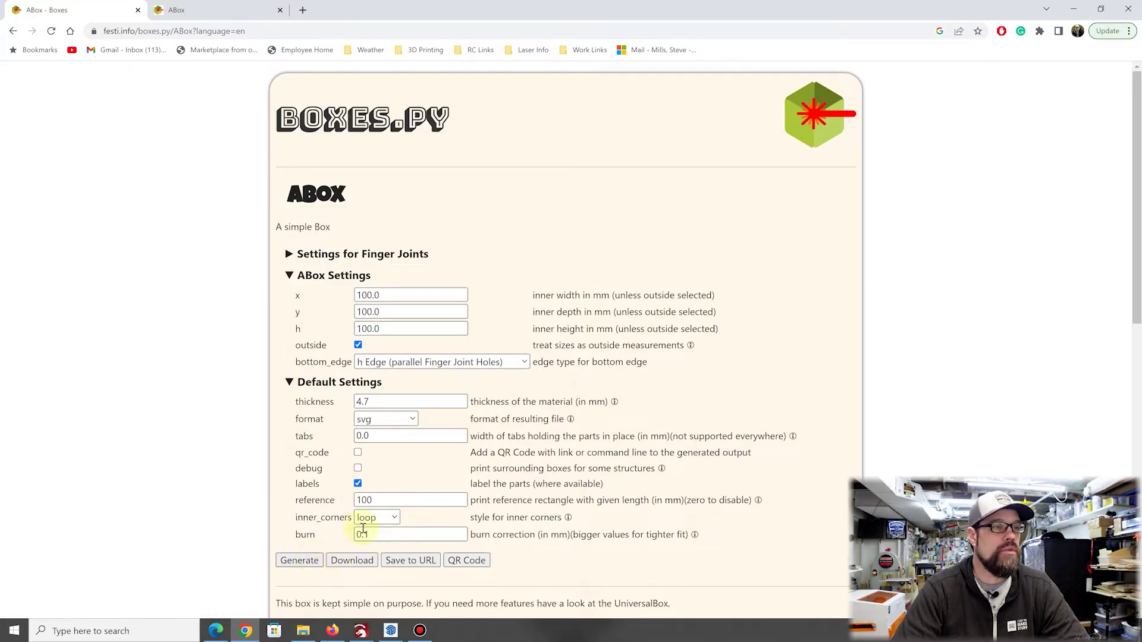
Switch the output format to dxf, generate ABox (2).dxf, and open the download.
left_click(395, 421)
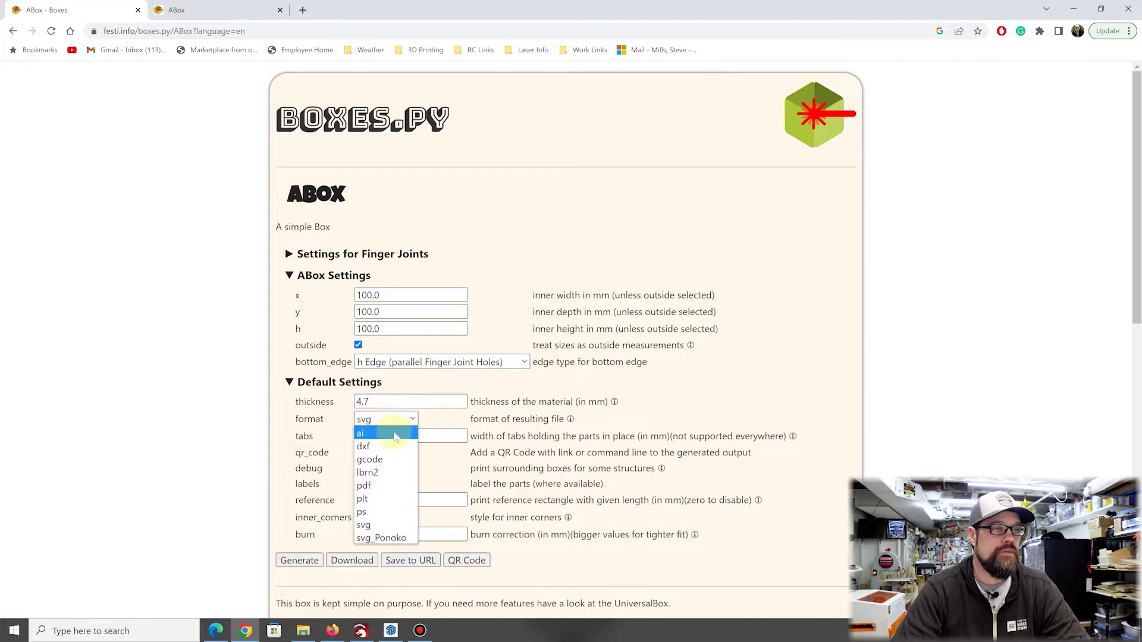
left_click(402, 444)
left_click(344, 570)
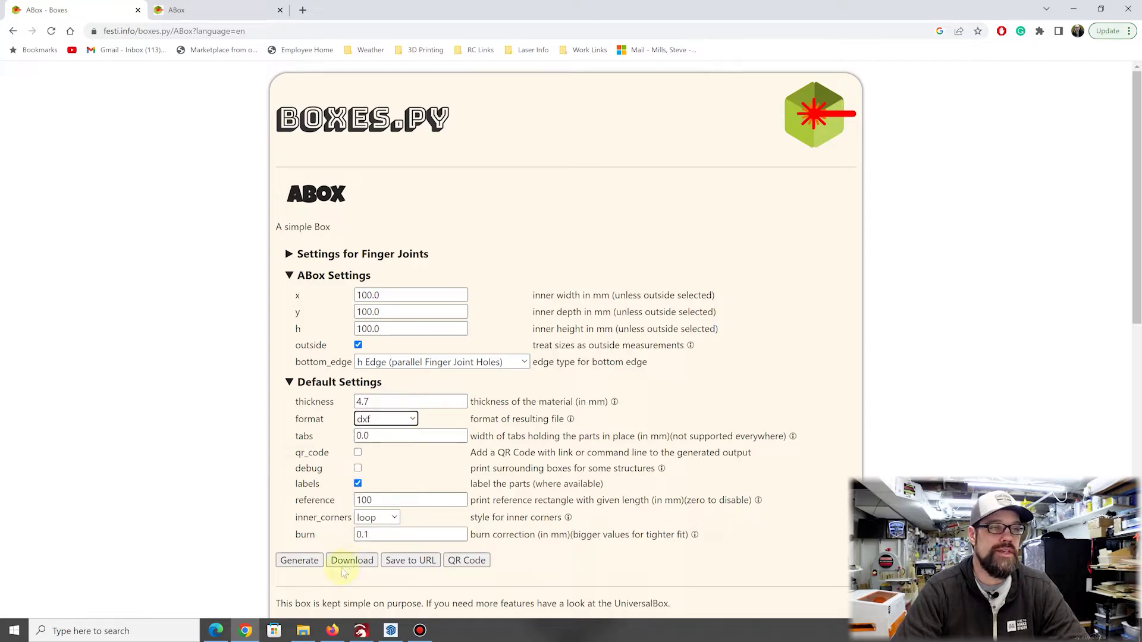
left_click(310, 563)
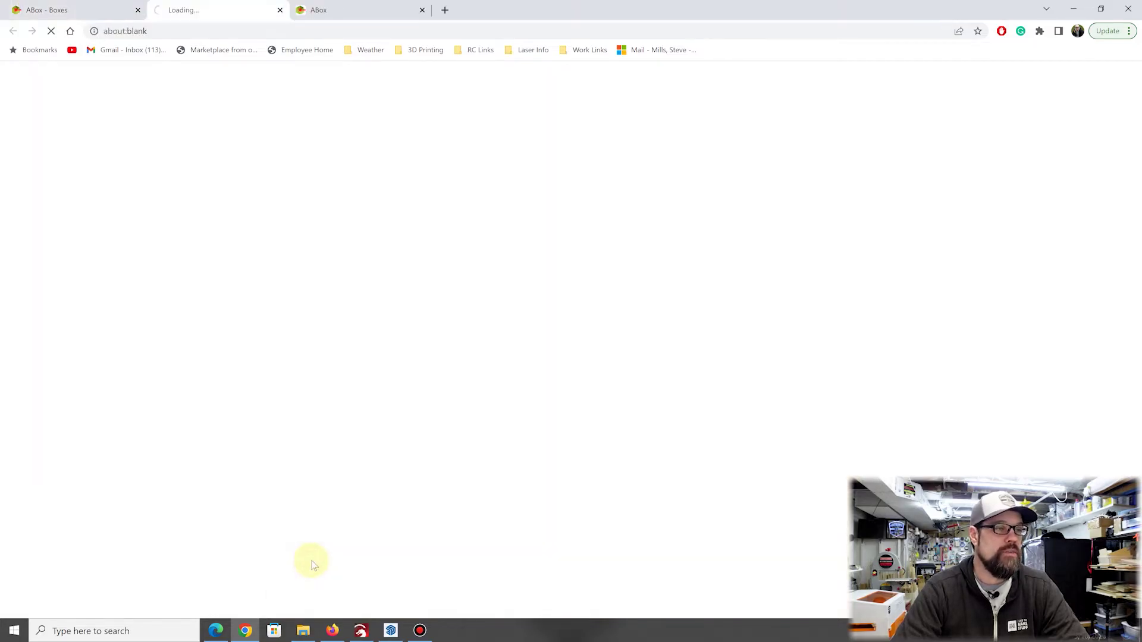
left_click(17, 602)
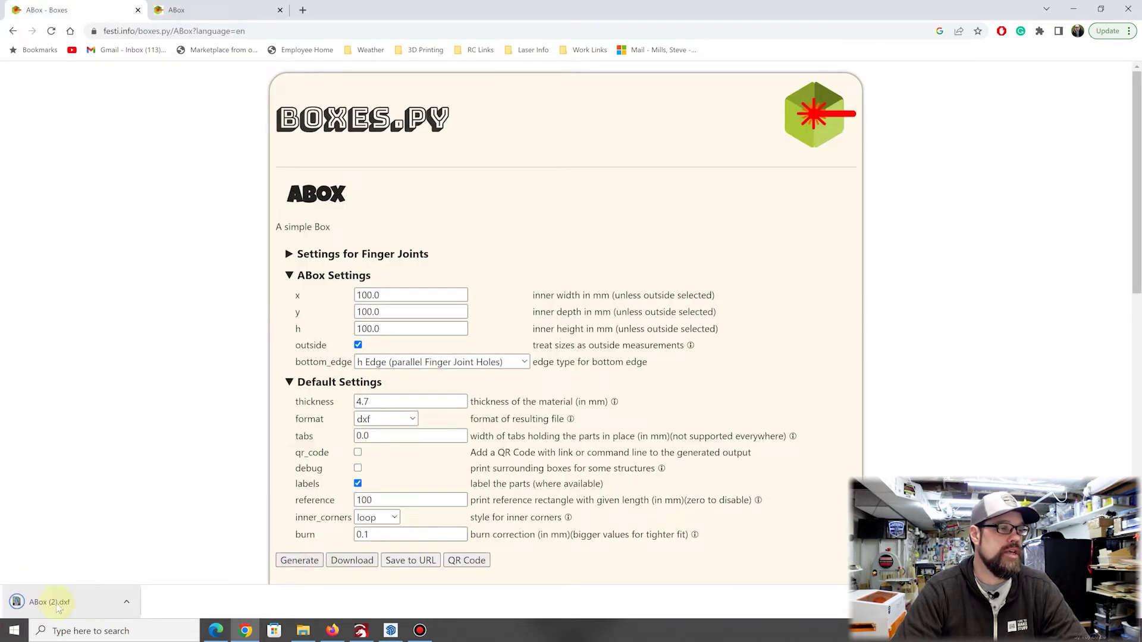
Maximize LightBurn and import the ABox (2) drawing, positioning it on the page.
left_click(361, 631)
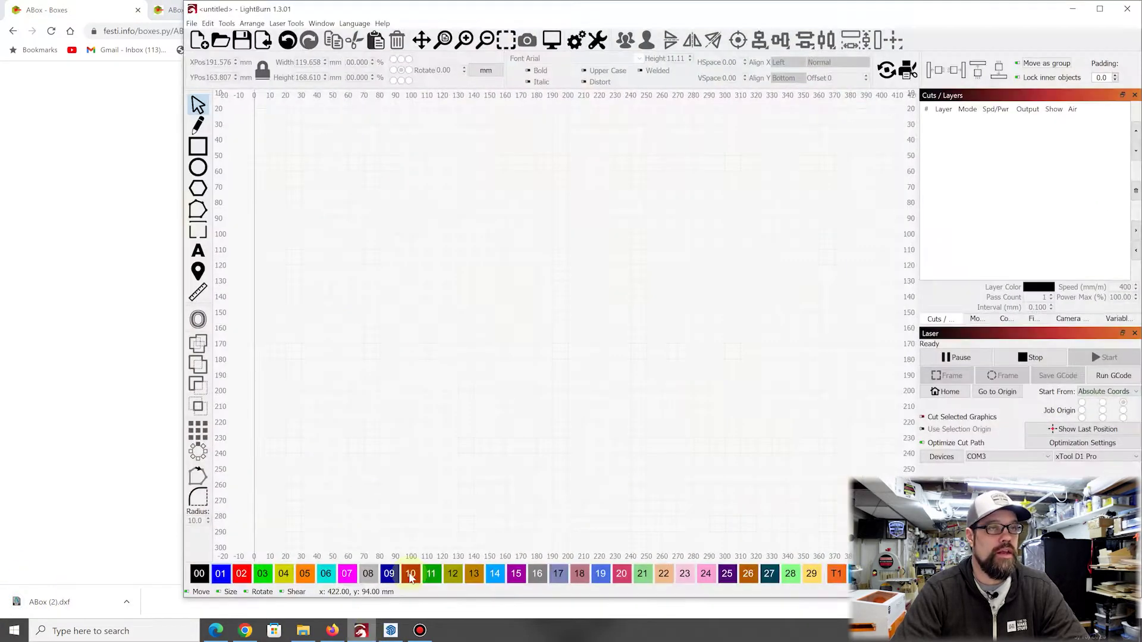
left_click(1100, 10)
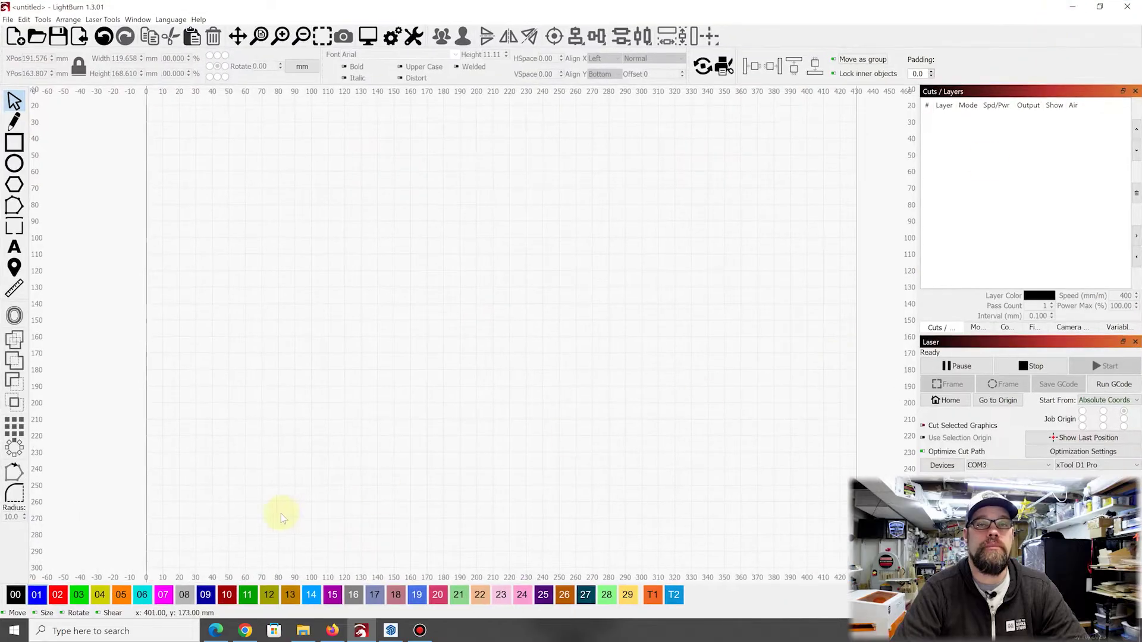
left_click(78, 36)
double_click(173, 112)
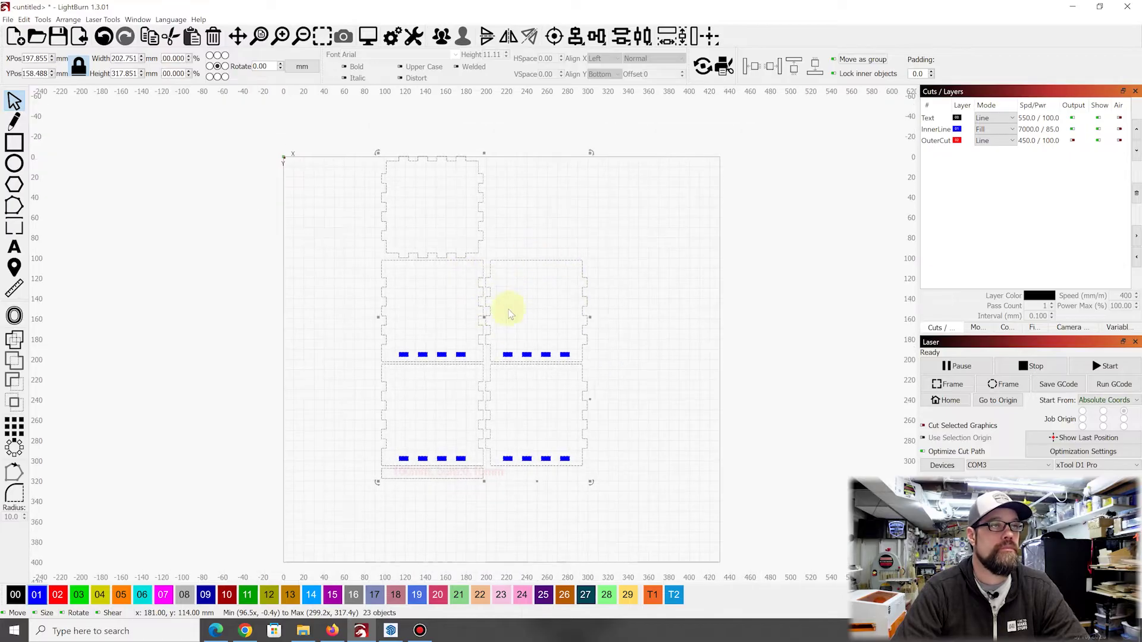
left_click_drag(484, 317, 497, 357)
left_click(636, 360)
scroll(536, 420, "up", 1)
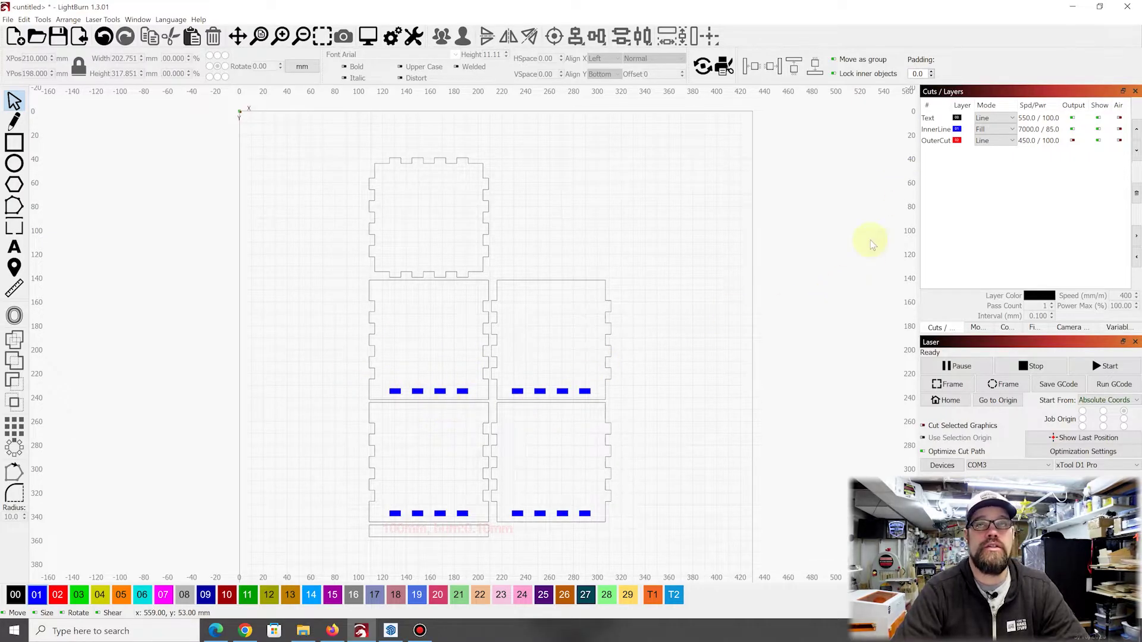
scroll(417, 531, "up", 1)
scroll(417, 532, "up", 1)
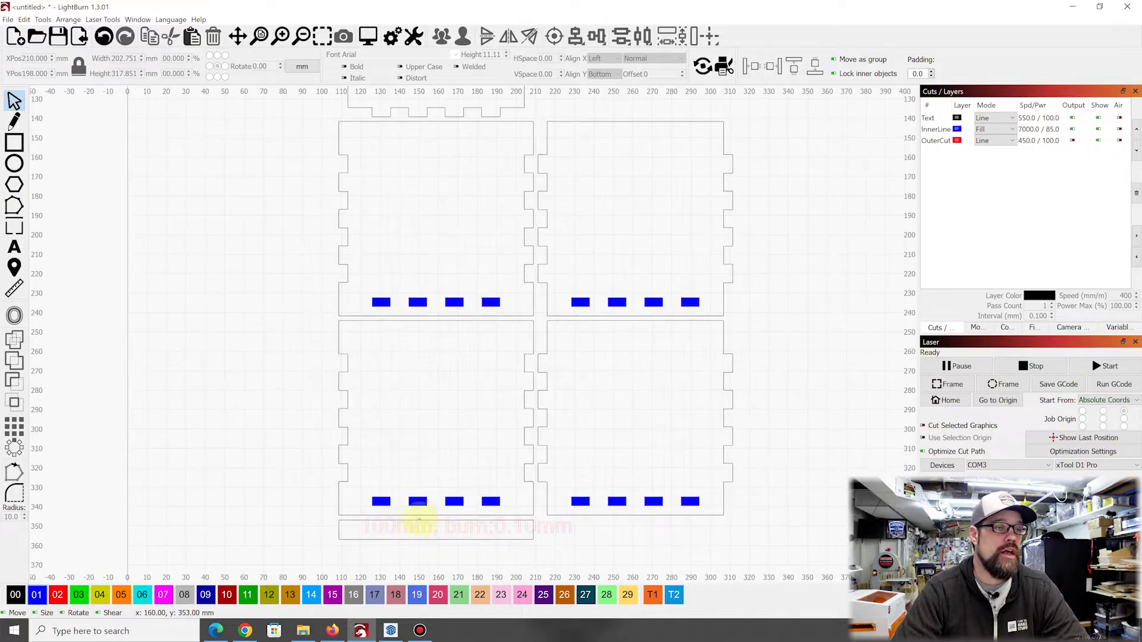
Delete the red 100mm burn label text and the reference rectangle below the panels.
left_click(423, 526)
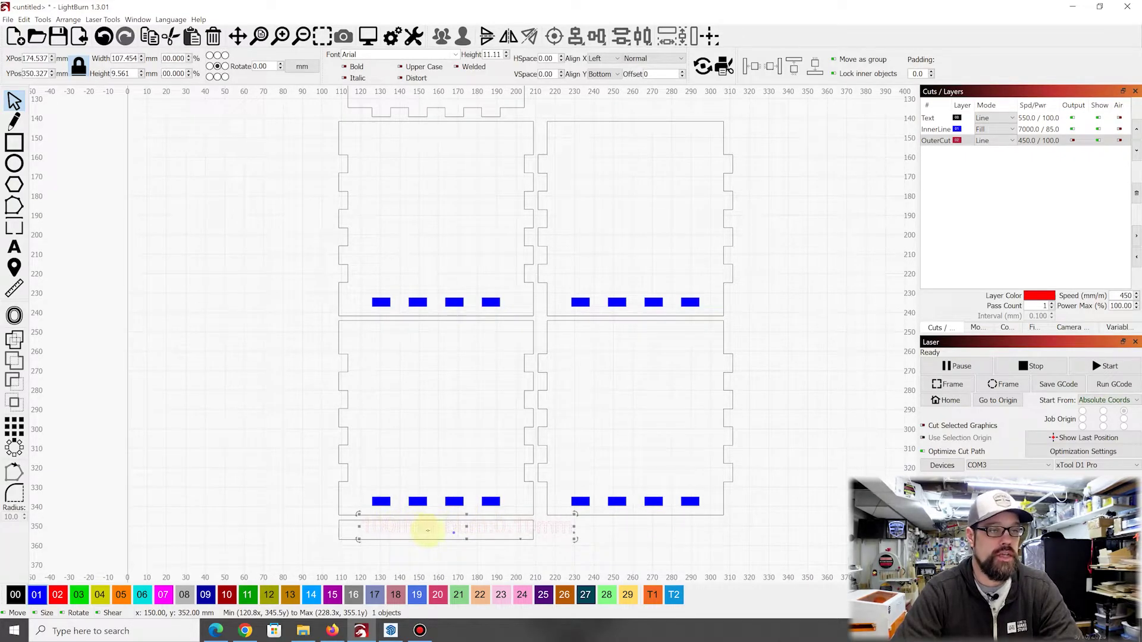
key("Delete")
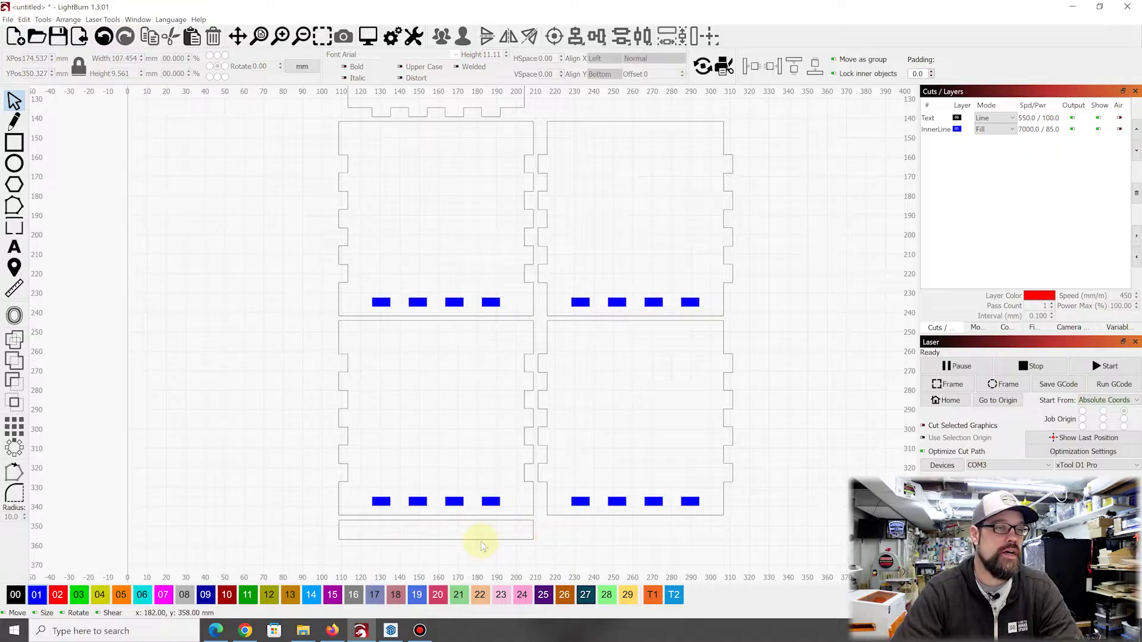
left_click(480, 539)
key("Delete")
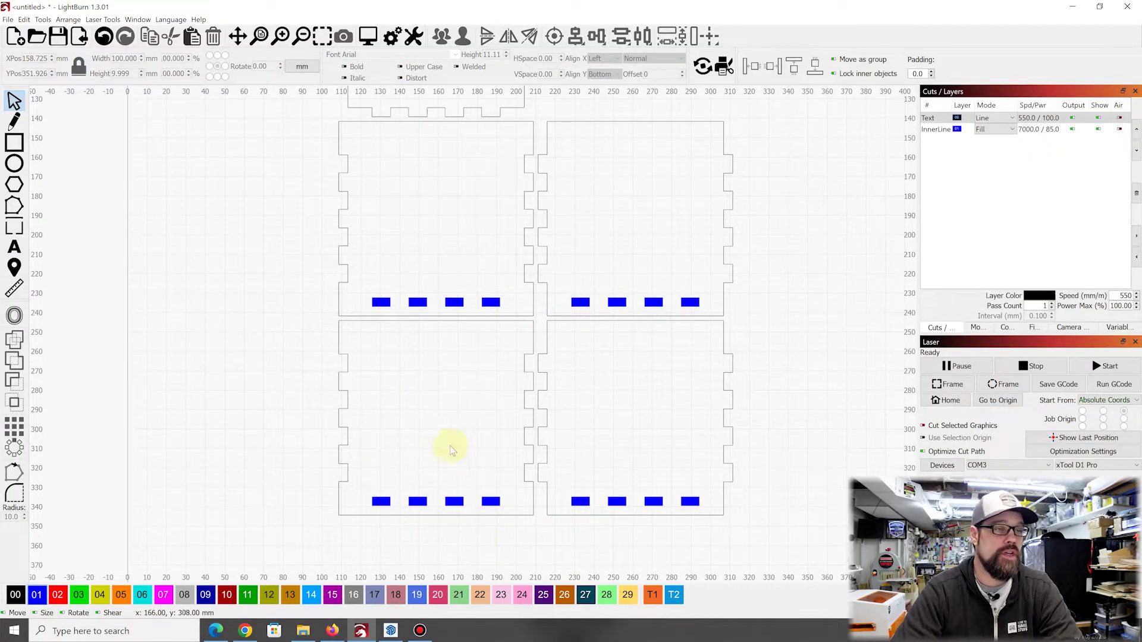
scroll(456, 404, "down", 5)
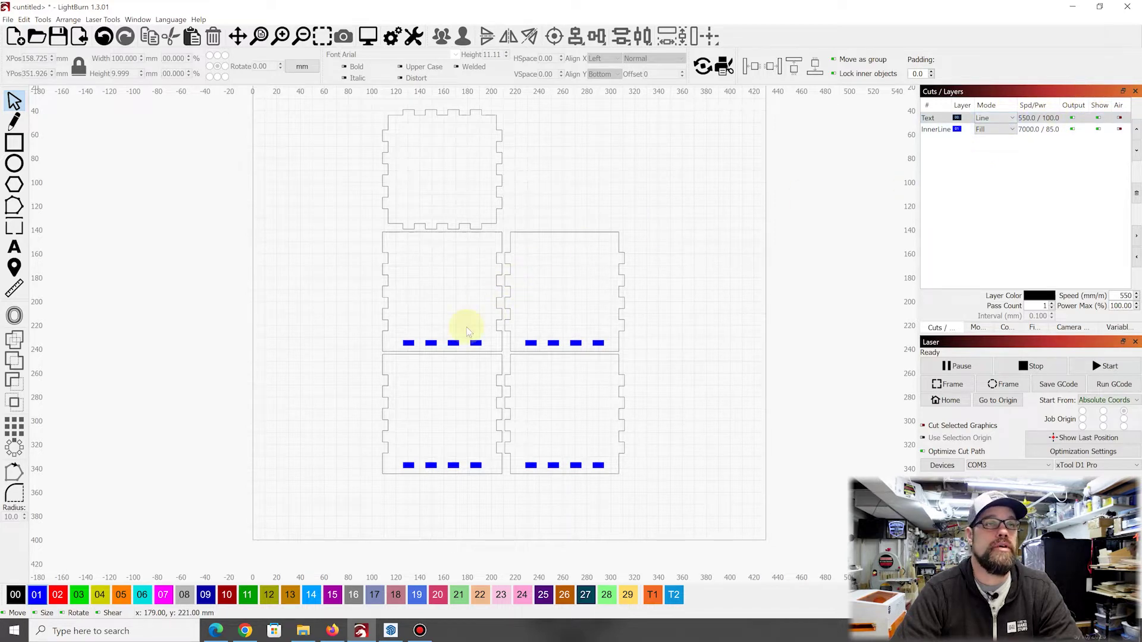
scroll(465, 325, "up", 3)
left_click_drag(360, 342, 515, 372)
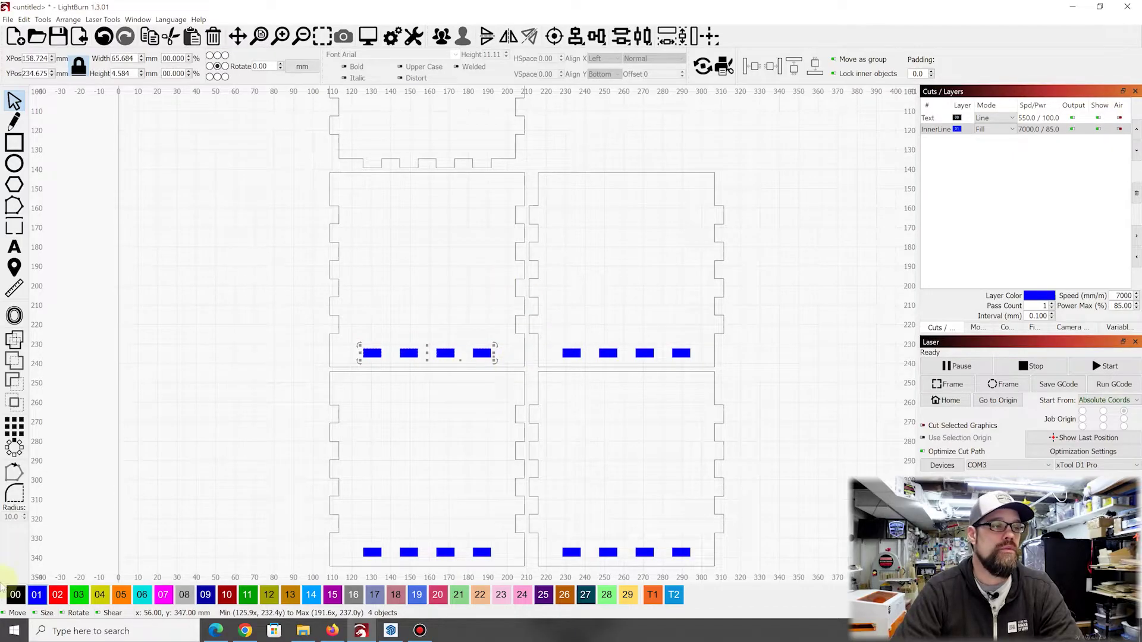
Move the blue tab slots on all four panels onto the black 00 Text layer.
left_click(16, 596)
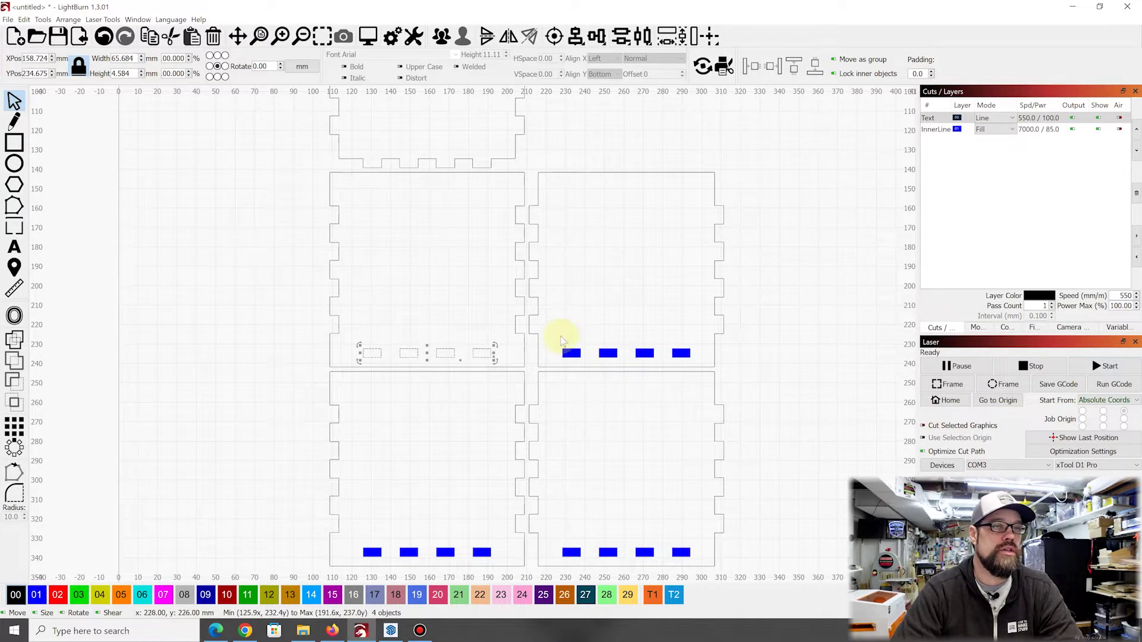
left_click_drag(558, 338, 695, 364)
left_click(16, 595)
left_click_drag(348, 543, 507, 568)
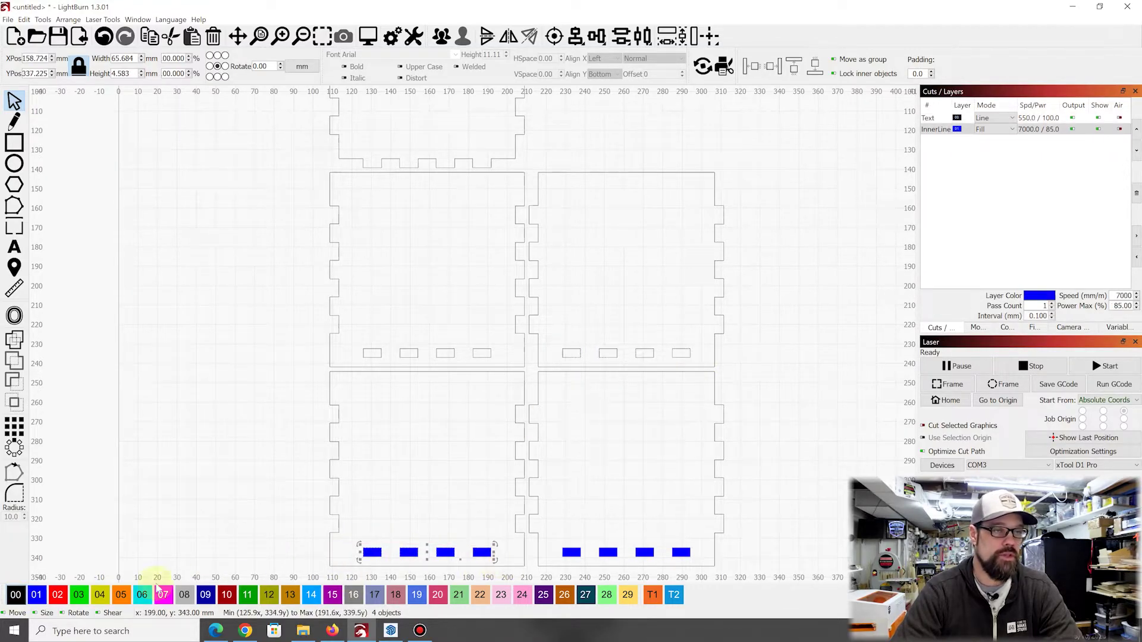
left_click(16, 595)
left_click_drag(553, 538, 703, 561)
left_click(18, 593)
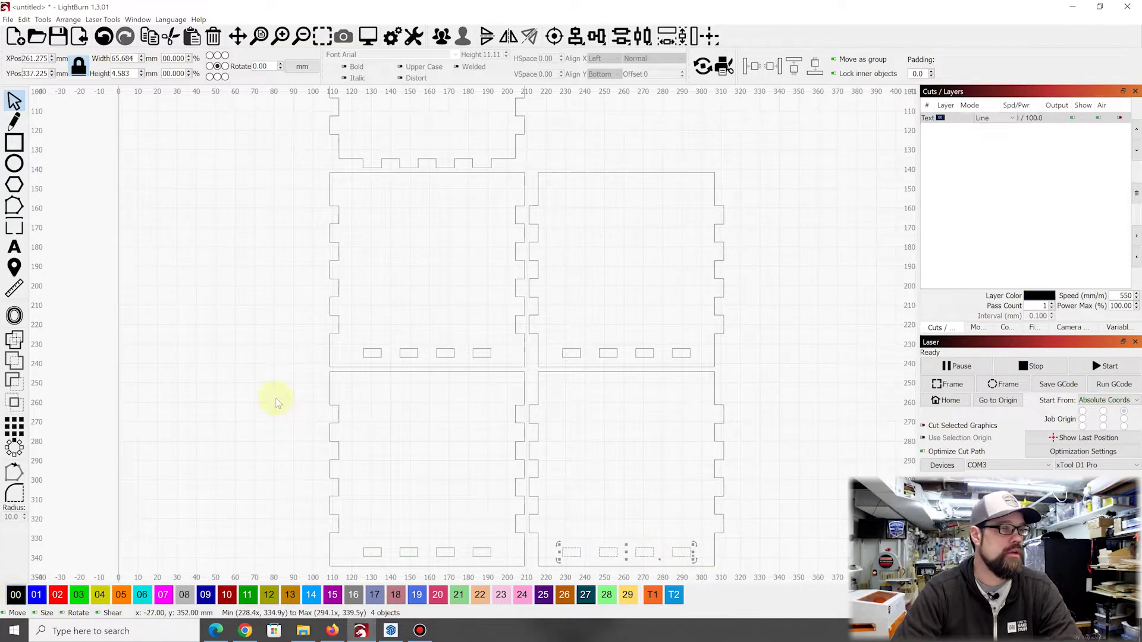
scroll(275, 390, "down", 2)
scroll(421, 376, "down", 1)
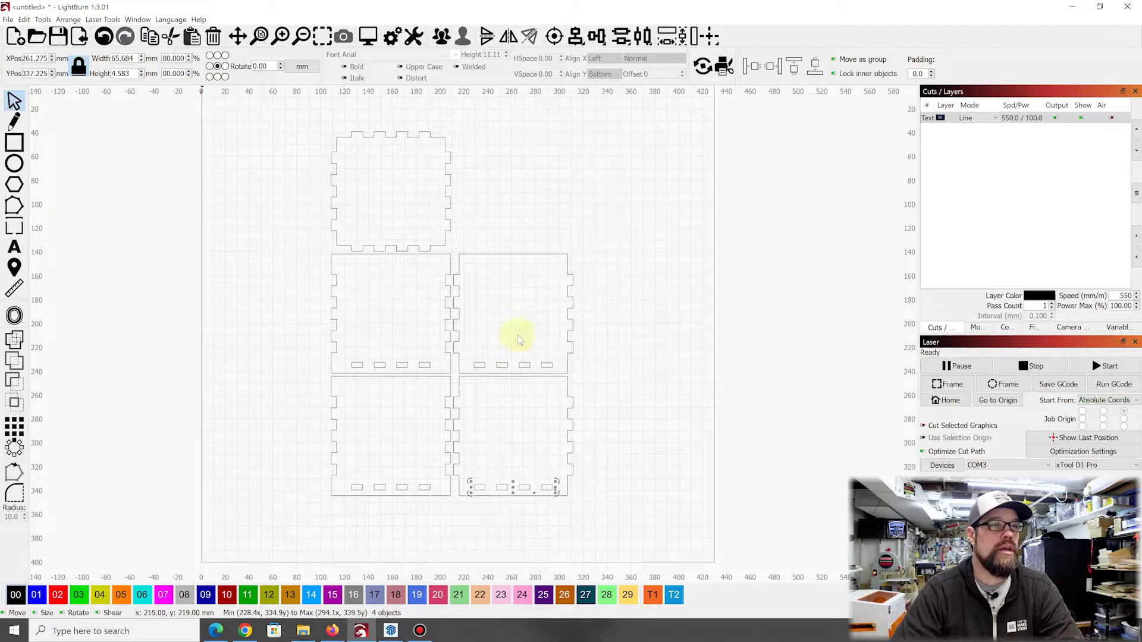
Set the Text layer speed to 400 mm/min, then review and close the cut preview.
double_click(1014, 119)
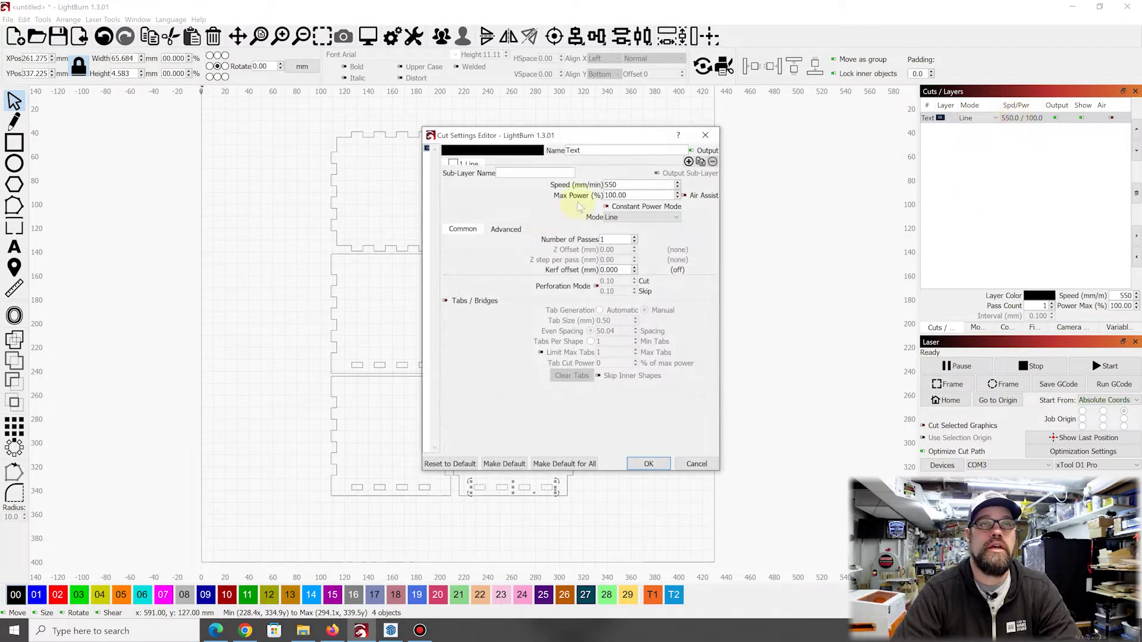
double_click(606, 185)
type("400")
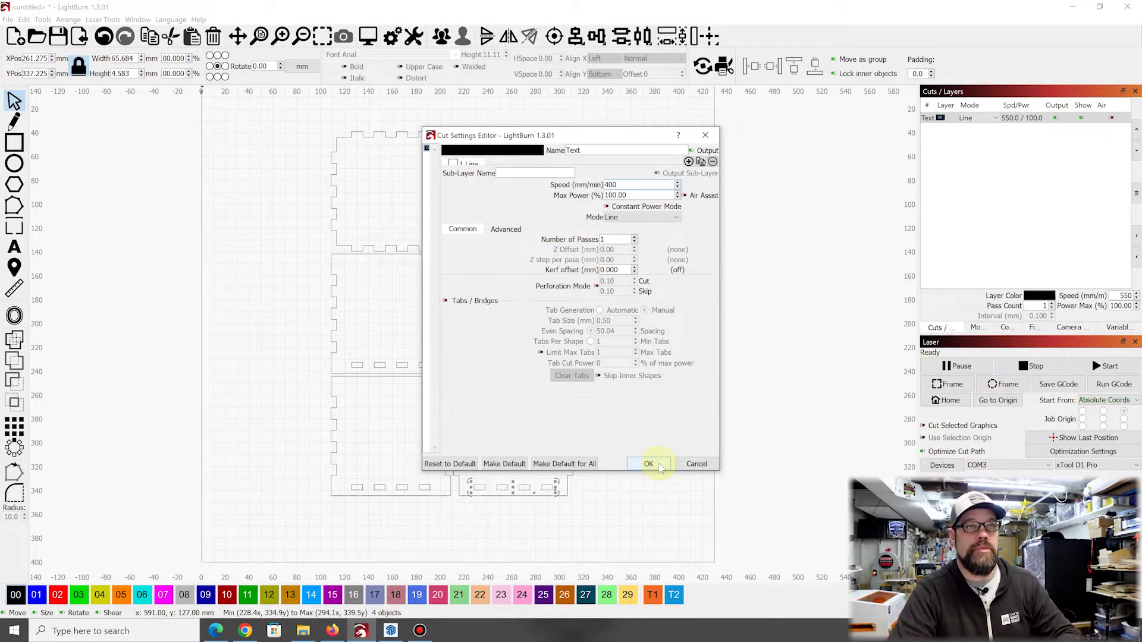
left_click(648, 464)
left_click(368, 37)
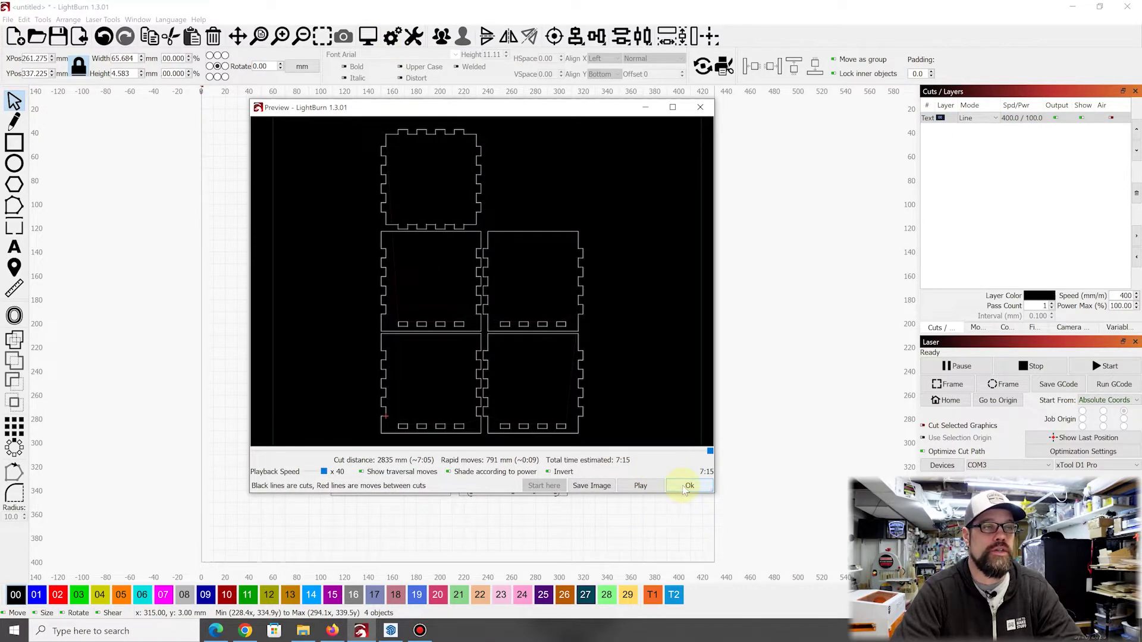
left_click(689, 487)
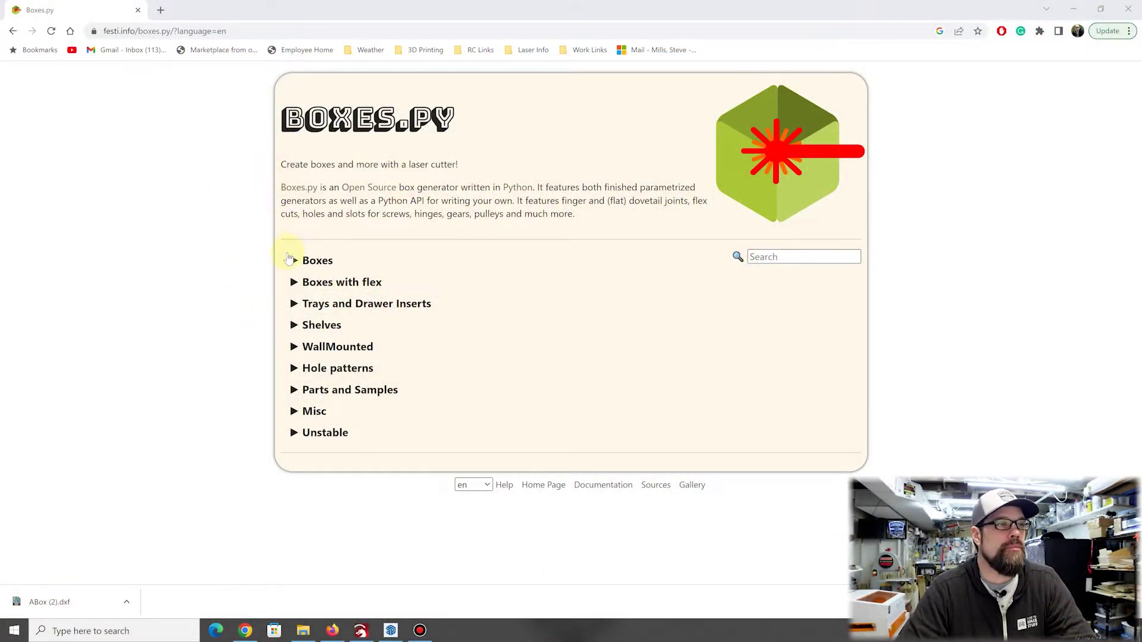
Expand the Boxes category and scroll down to the SlidingDrawer generator.
left_click(292, 268)
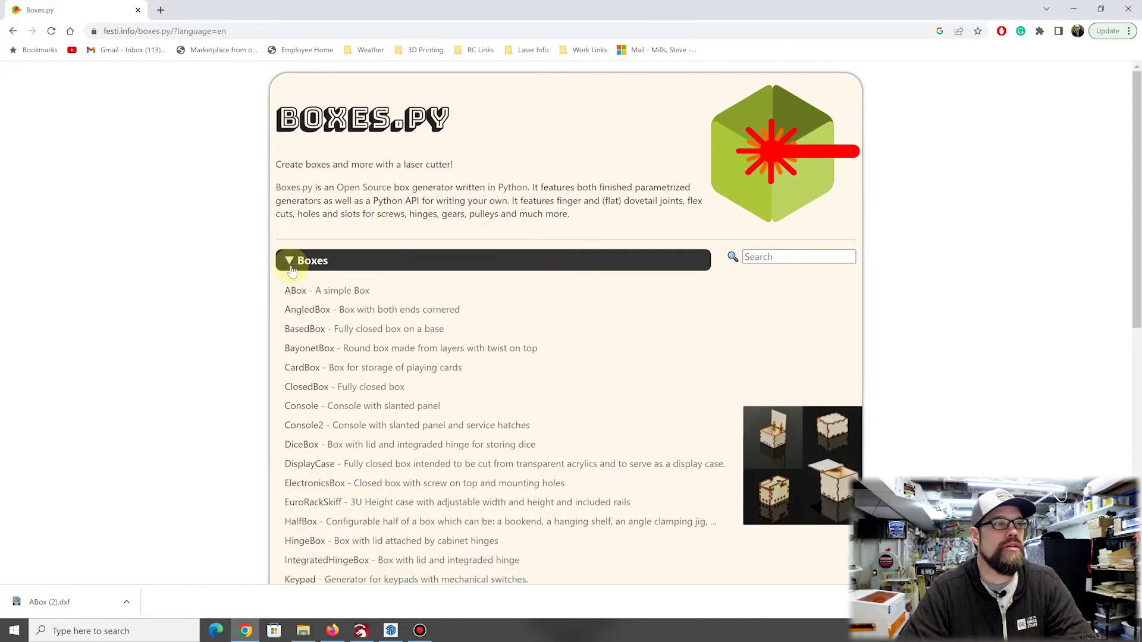
scroll(331, 335, "down", 2)
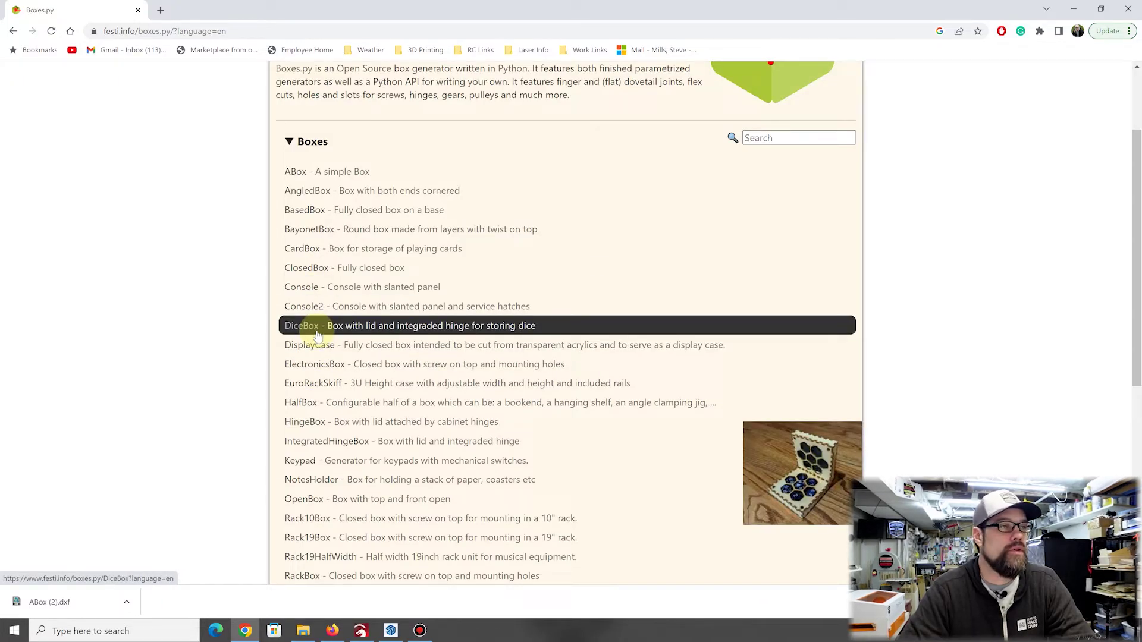
scroll(317, 336, "down", 3)
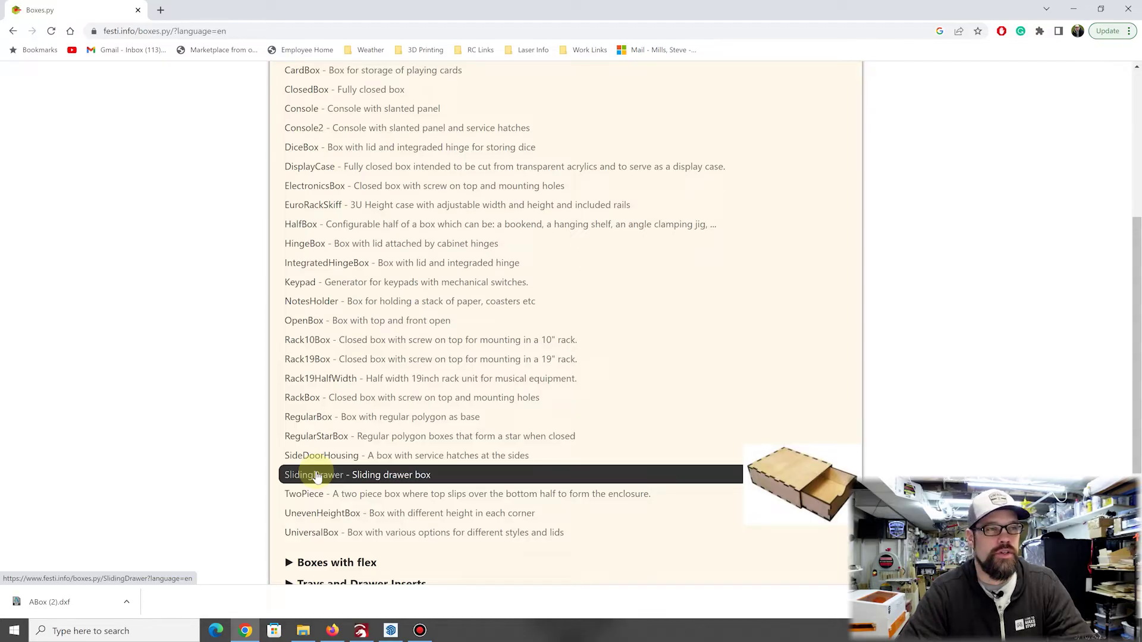
Open the SlidingDrawer generator and set its material thickness to 4.7.
left_click(316, 476)
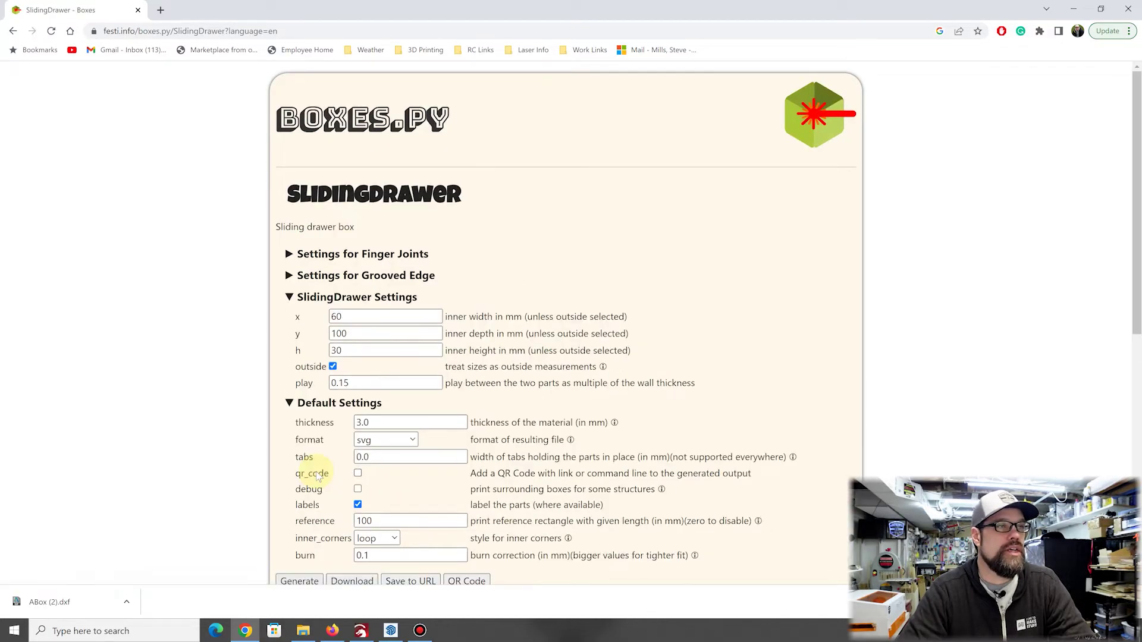
scroll(587, 386, "down", 1)
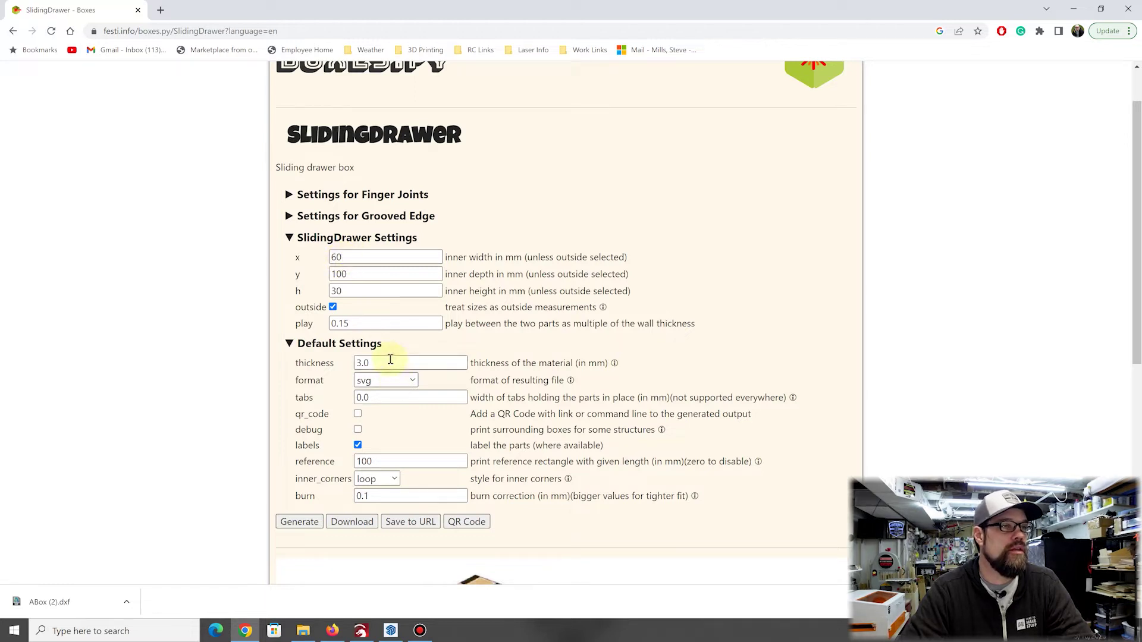
left_click_drag(389, 361, 335, 364)
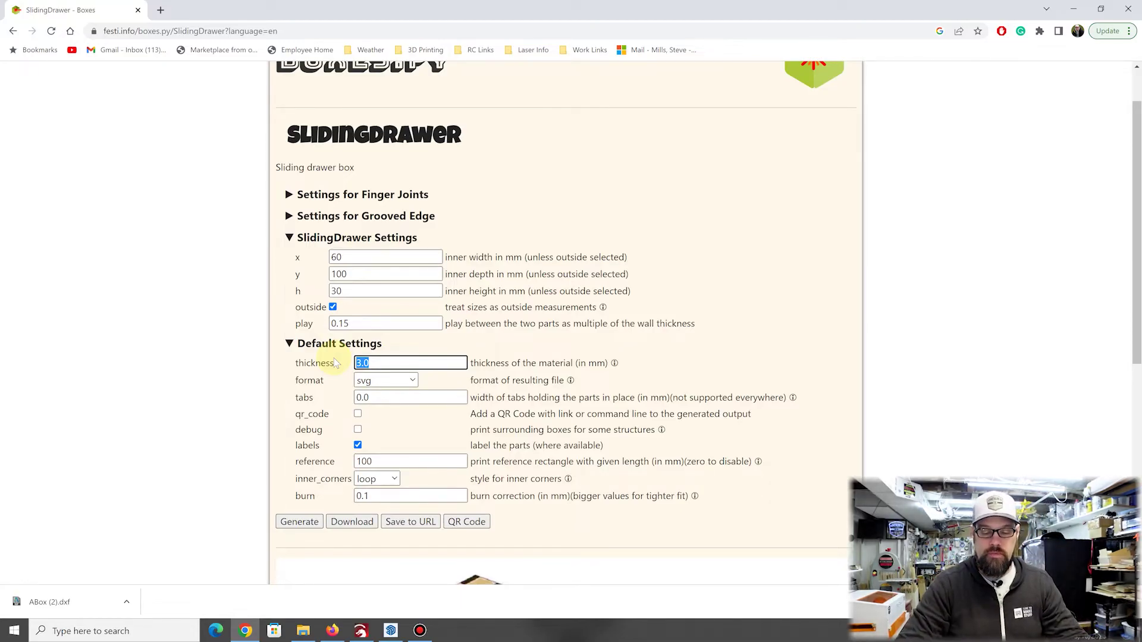
type("4.7")
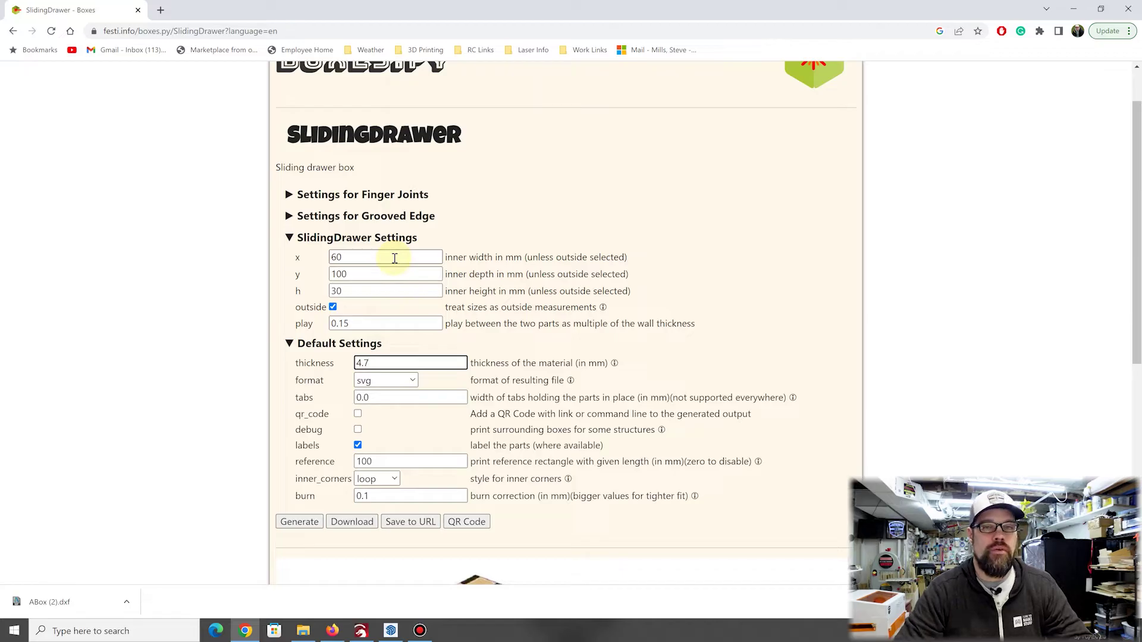
Set the drawer to x 75, y 150, h 50 mm and generate the parts.
double_click(342, 257)
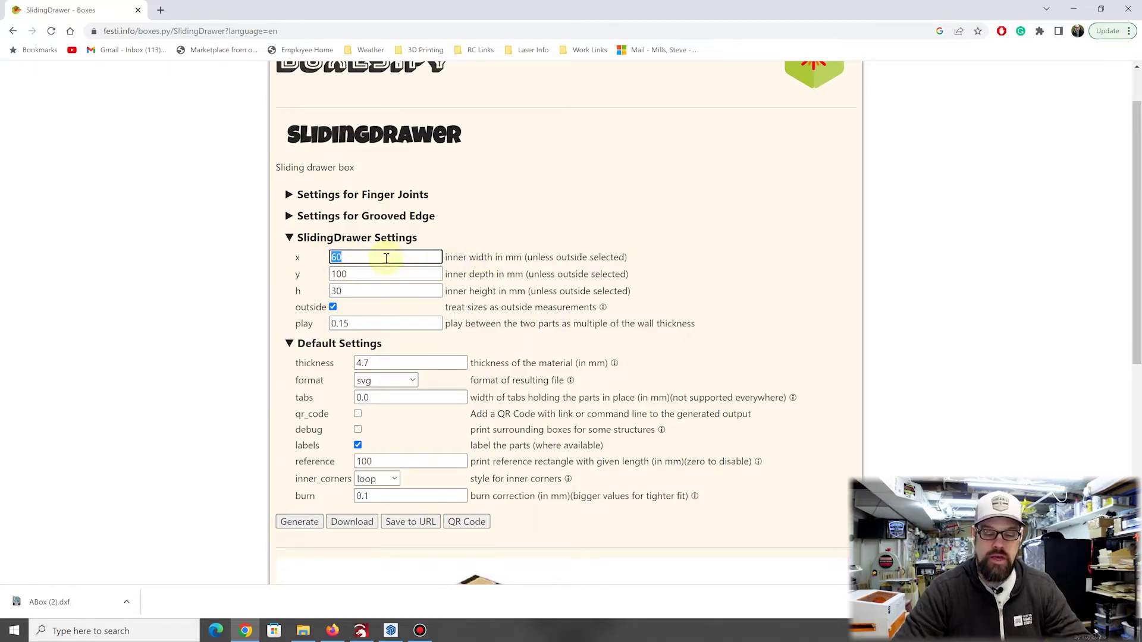
type("75")
left_click_drag(360, 274, 329, 274)
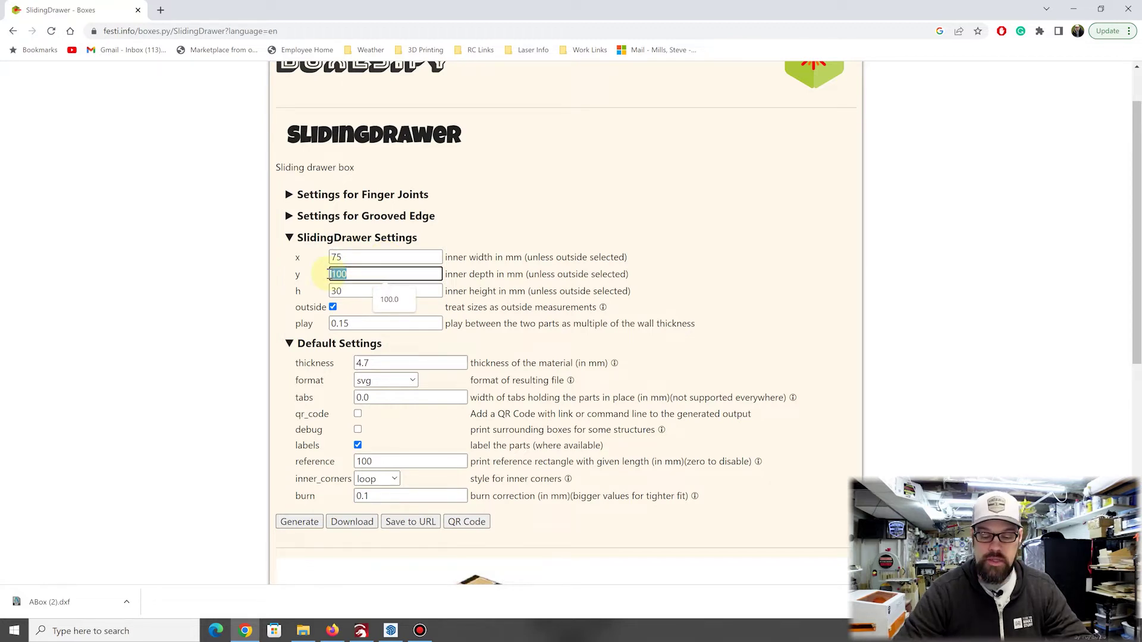
type("150")
left_click_drag(356, 292, 325, 292)
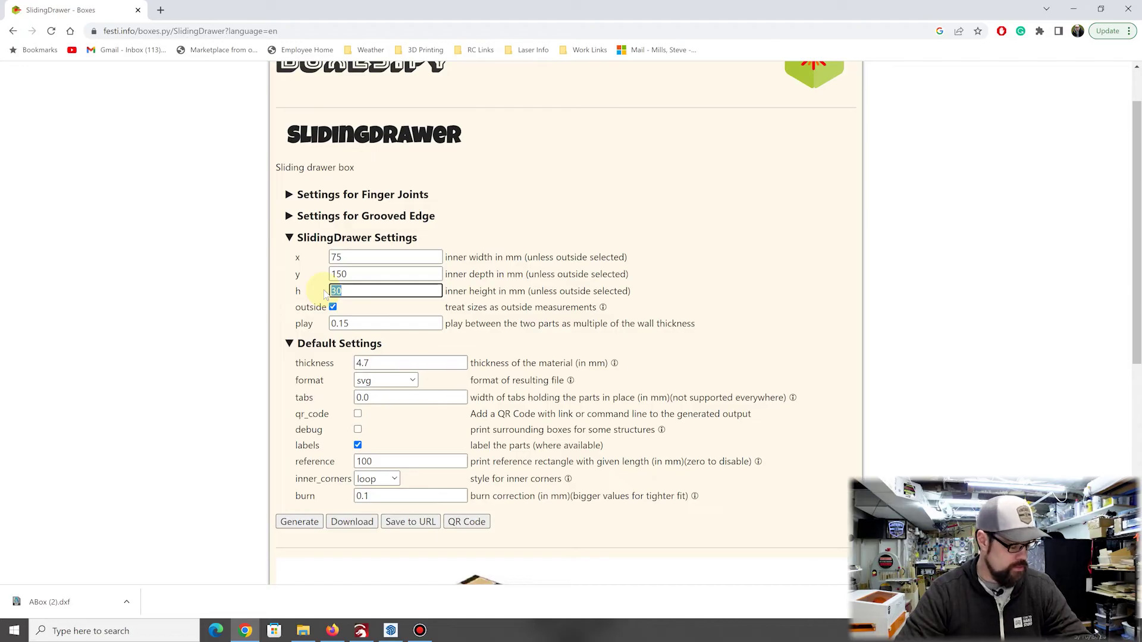
type("50")
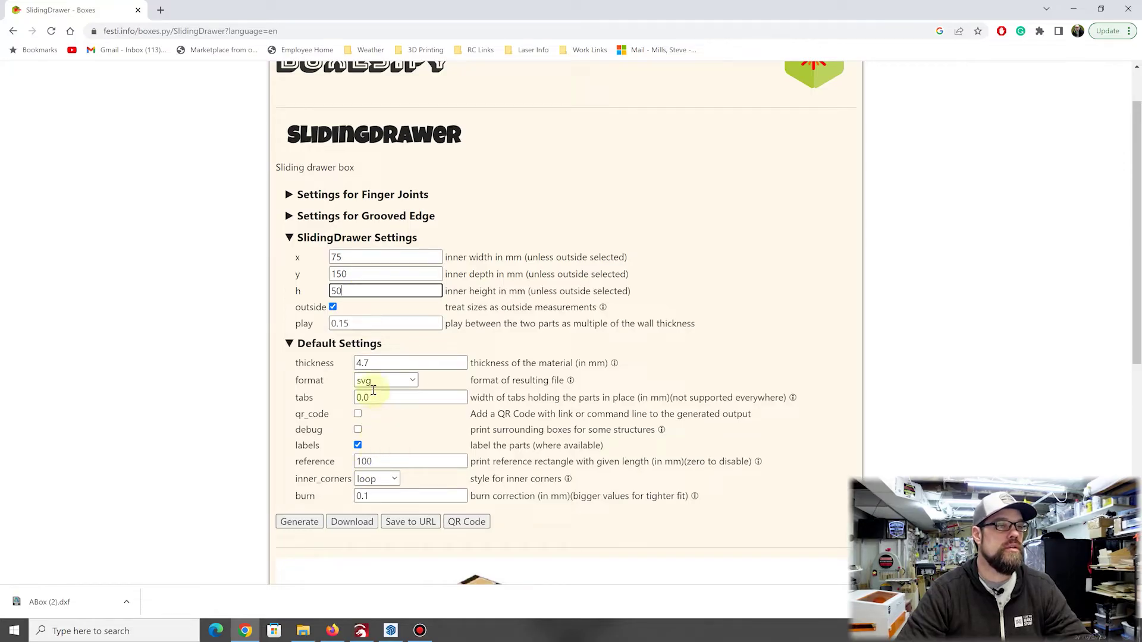
left_click(299, 521)
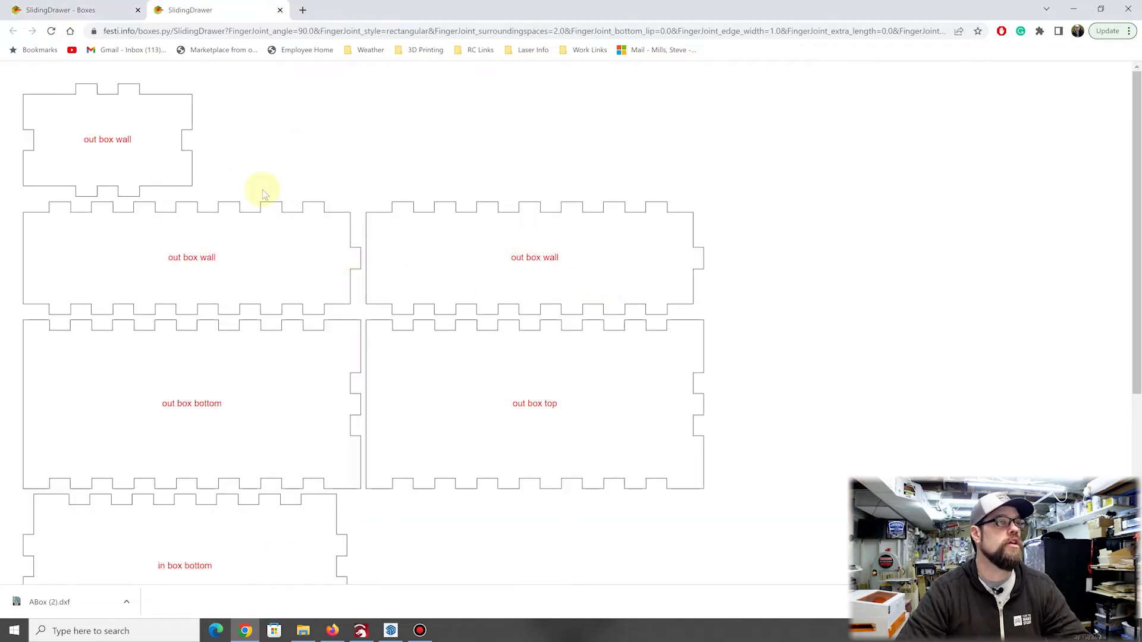
Scroll through the SlidingDrawer preview from the outer box walls to the four inner walls.
scroll(298, 204, "down", 5)
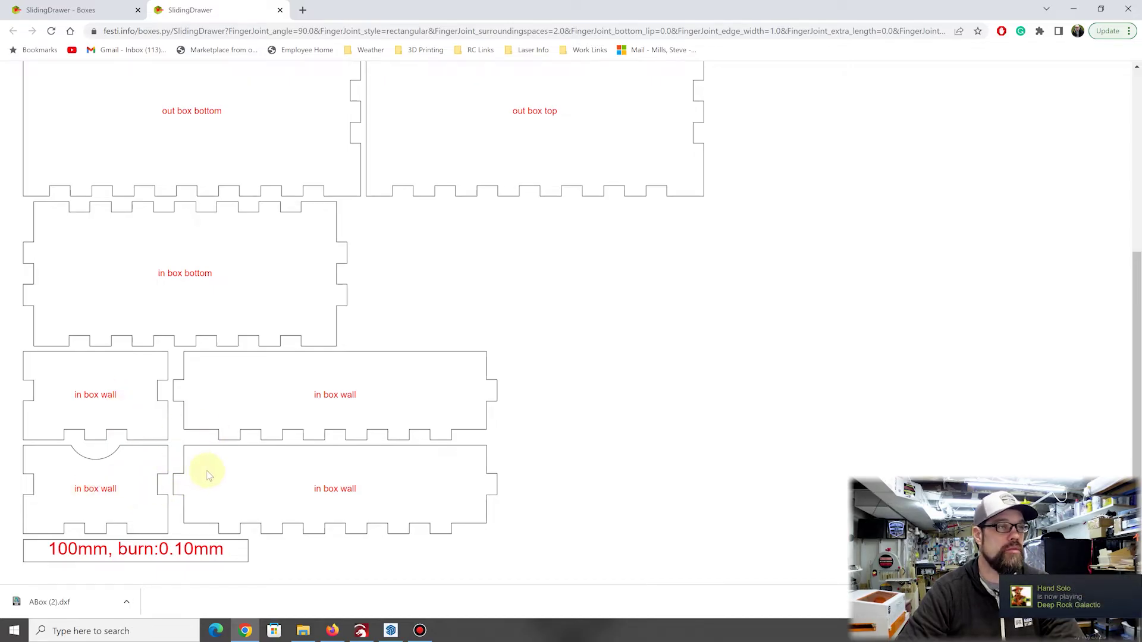
scroll(206, 470, "up", 5)
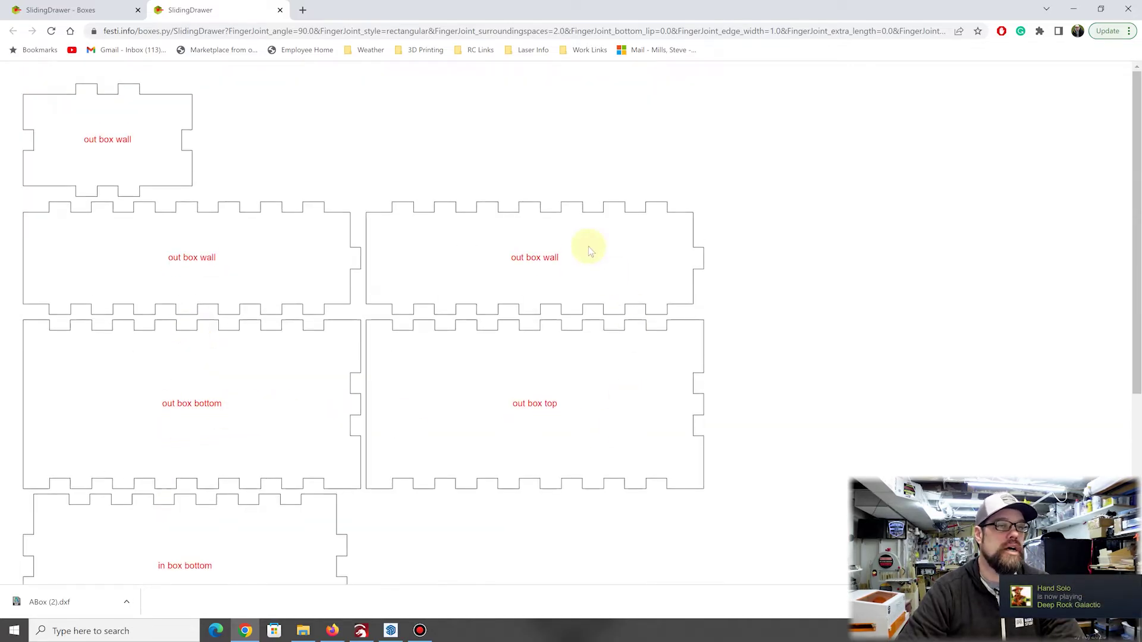
scroll(498, 294, "down", 5)
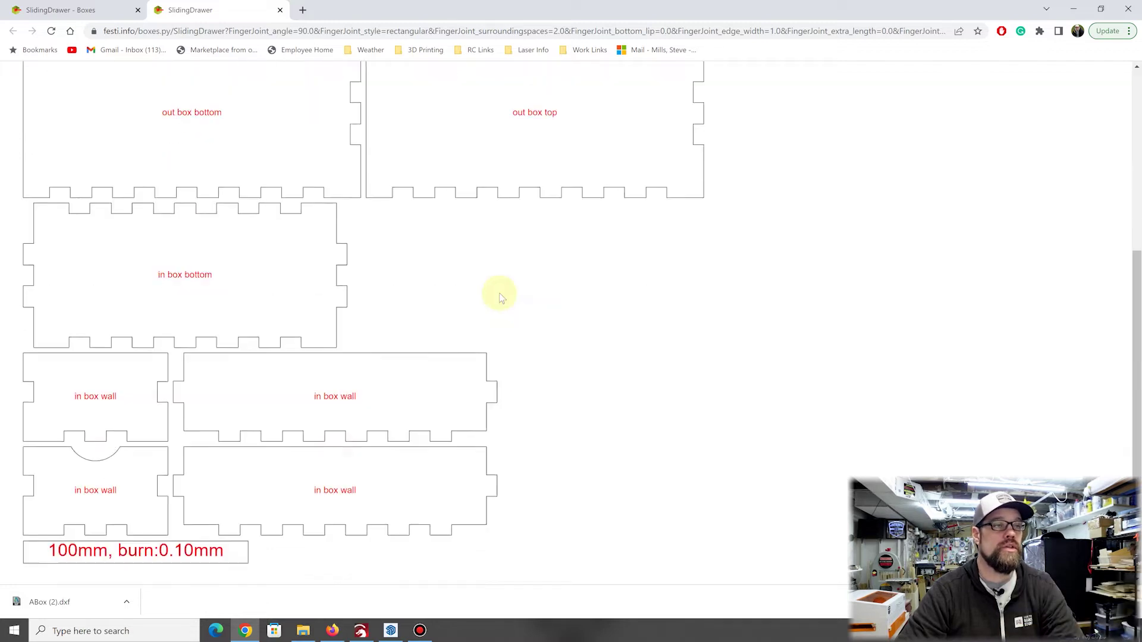
scroll(234, 369, "up", 1)
scroll(236, 367, "up", 4)
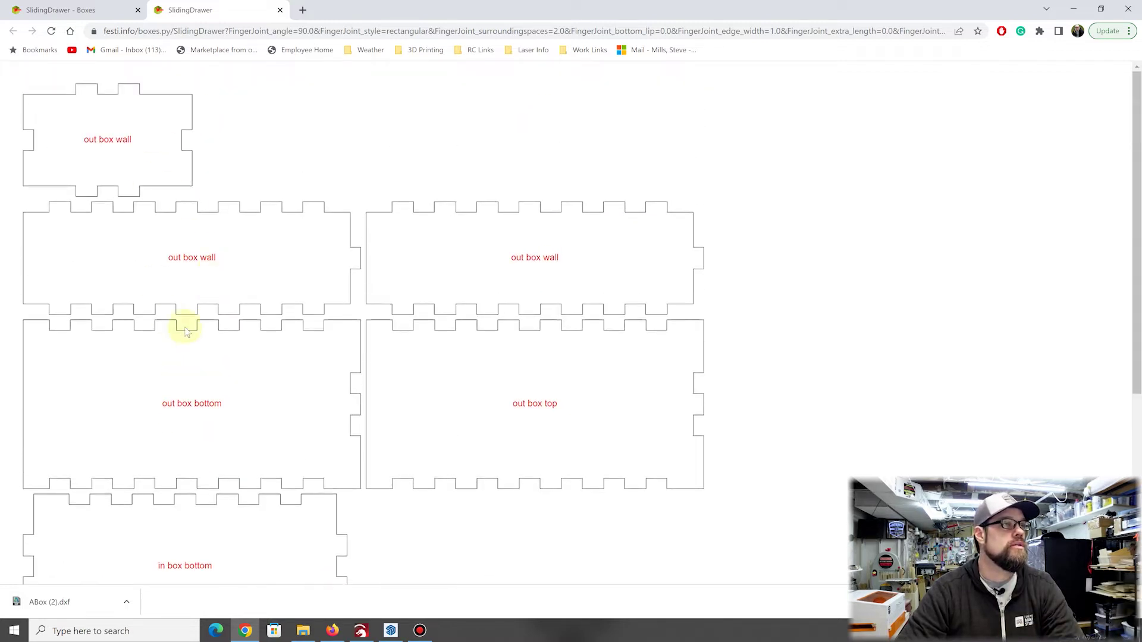
scroll(271, 264, "down", 5)
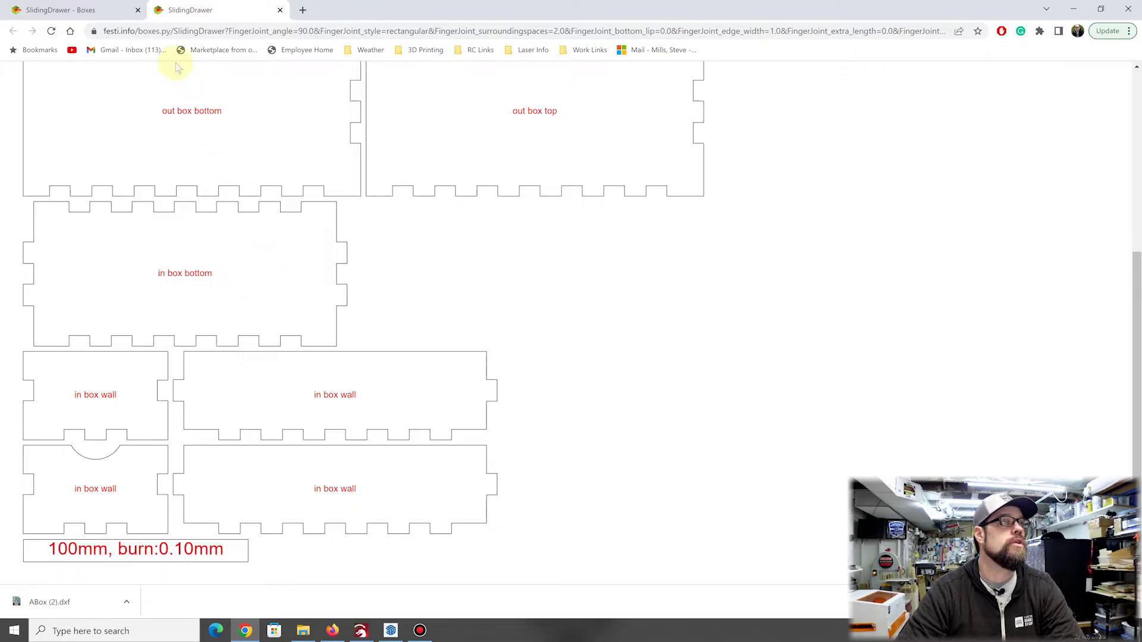
Set the SlidingDrawer output format to dxf and download it as SlidingDrawer (1).dxf.
left_click(280, 10)
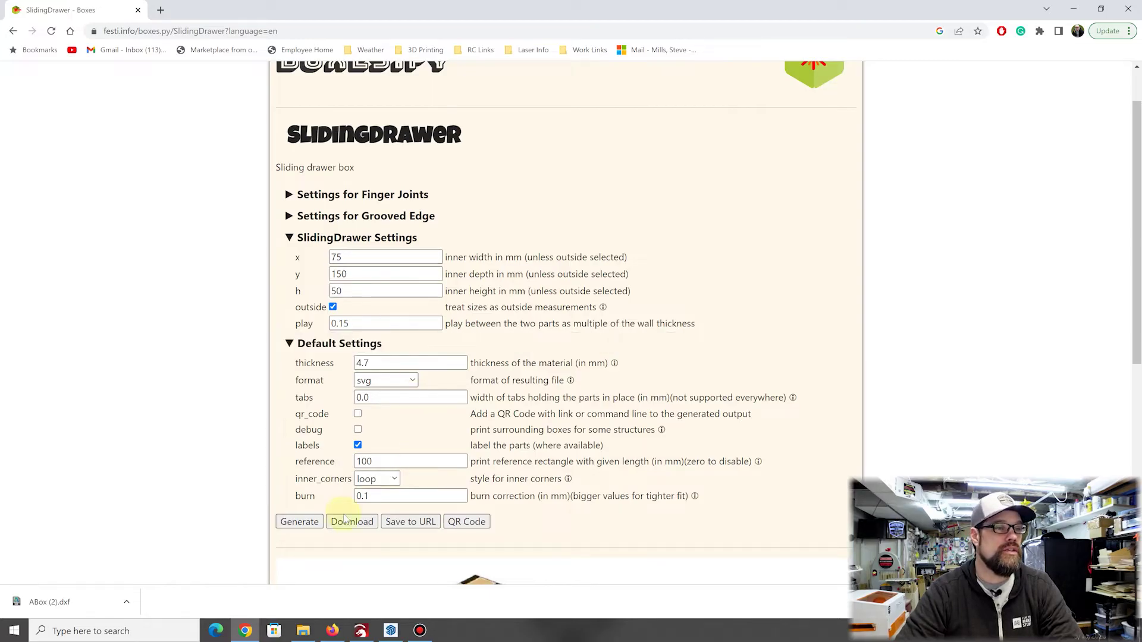
left_click(373, 383)
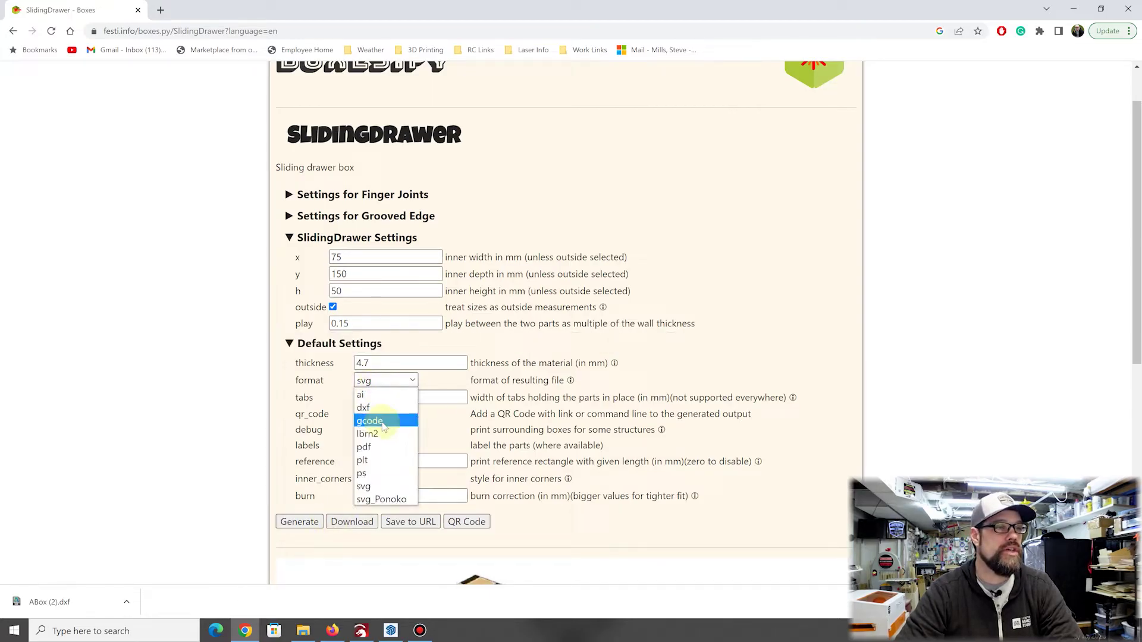
left_click(381, 408)
left_click(305, 522)
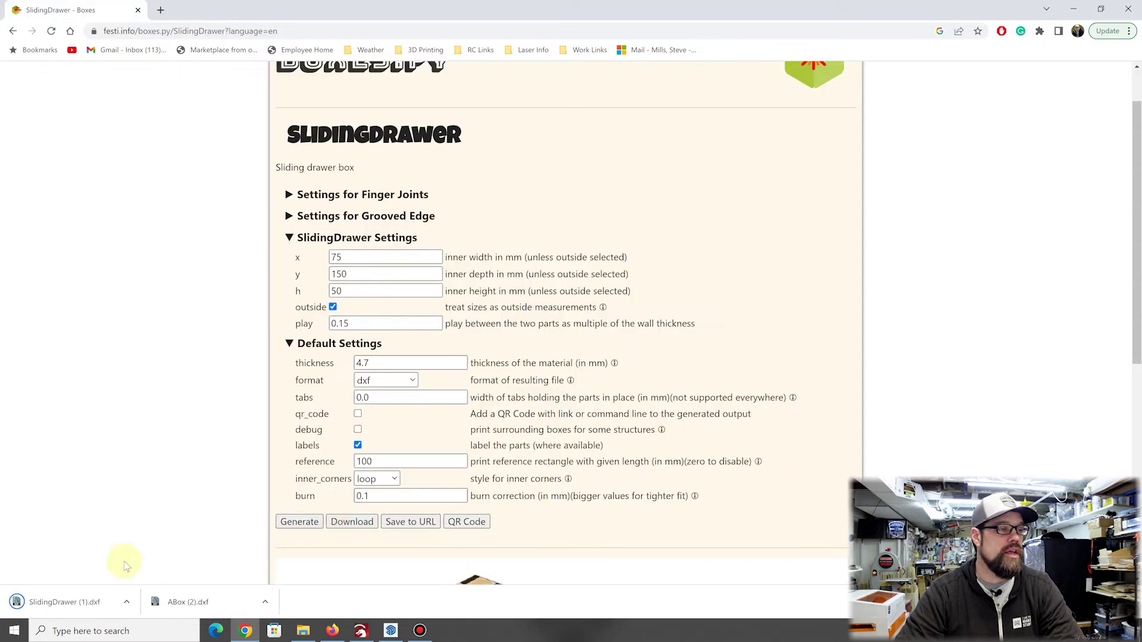
Start a new LightBurn project without saving the old layout and import SlidingDrawer (1).dxf.
left_click(361, 631)
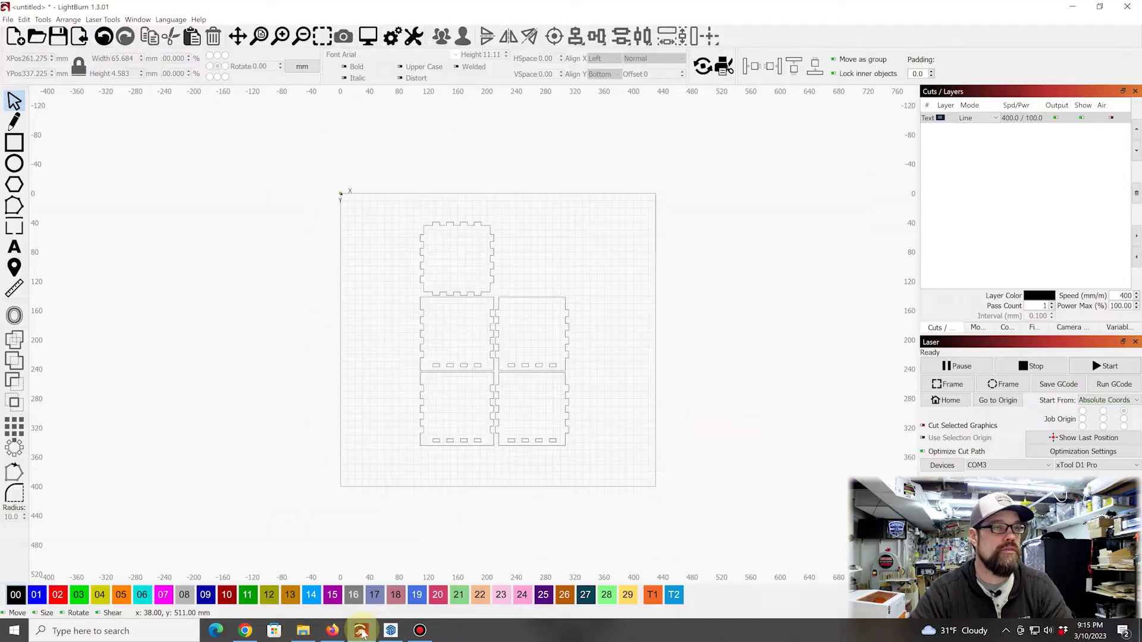
left_click(17, 39)
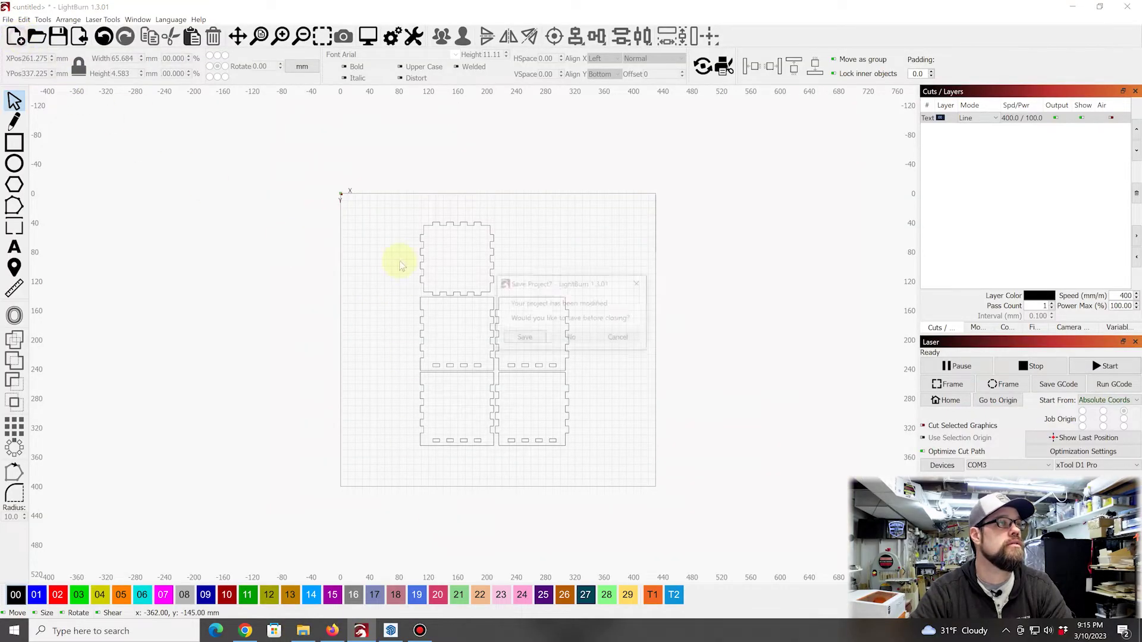
left_click(572, 339)
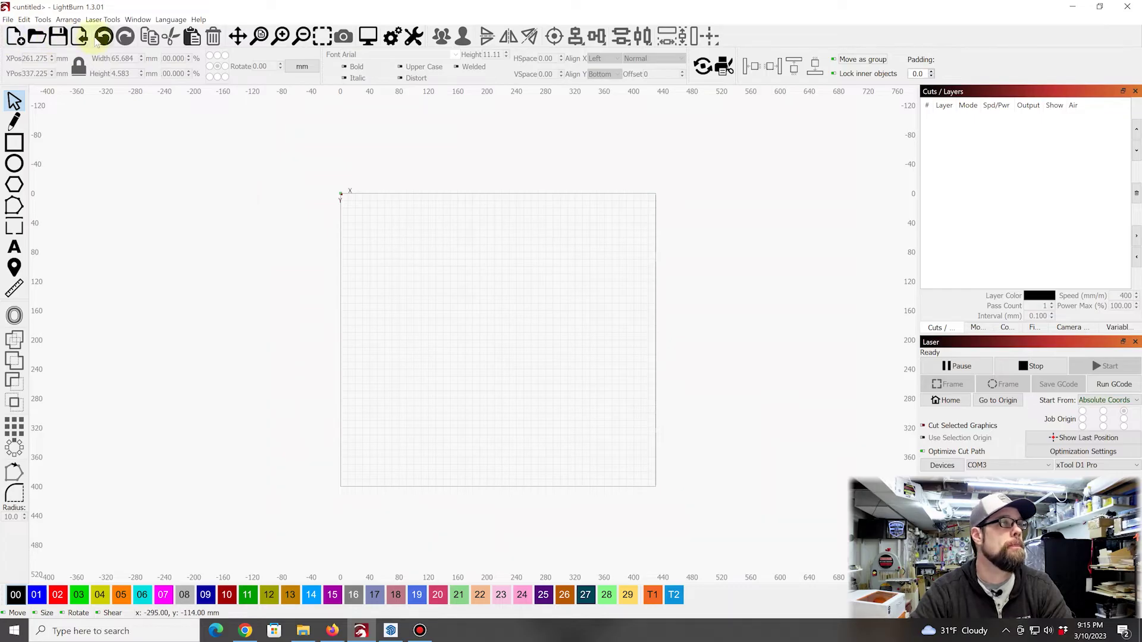
key("ctrl+i")
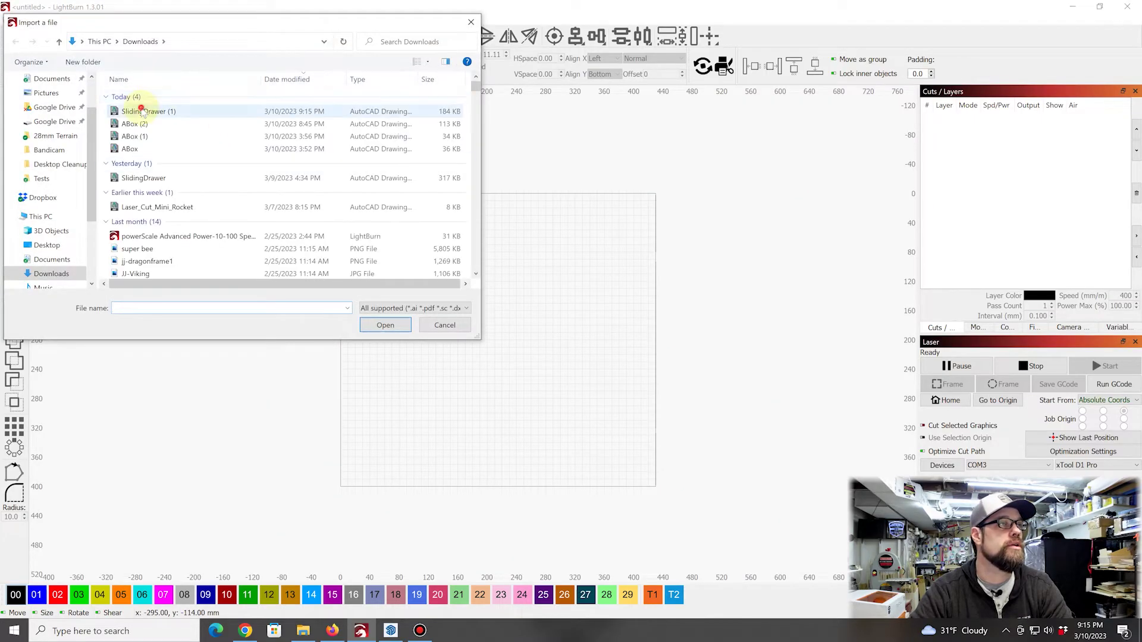
double_click(153, 110)
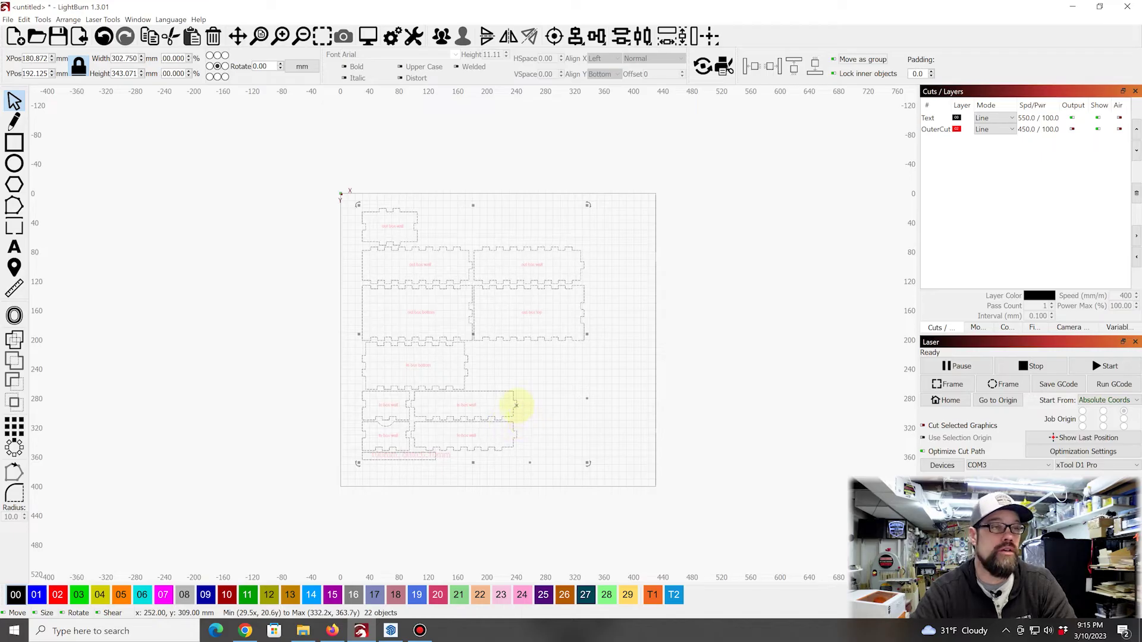
Select the square frame around the drawer design and review the layer's cut settings.
scroll(516, 405, "up", 1)
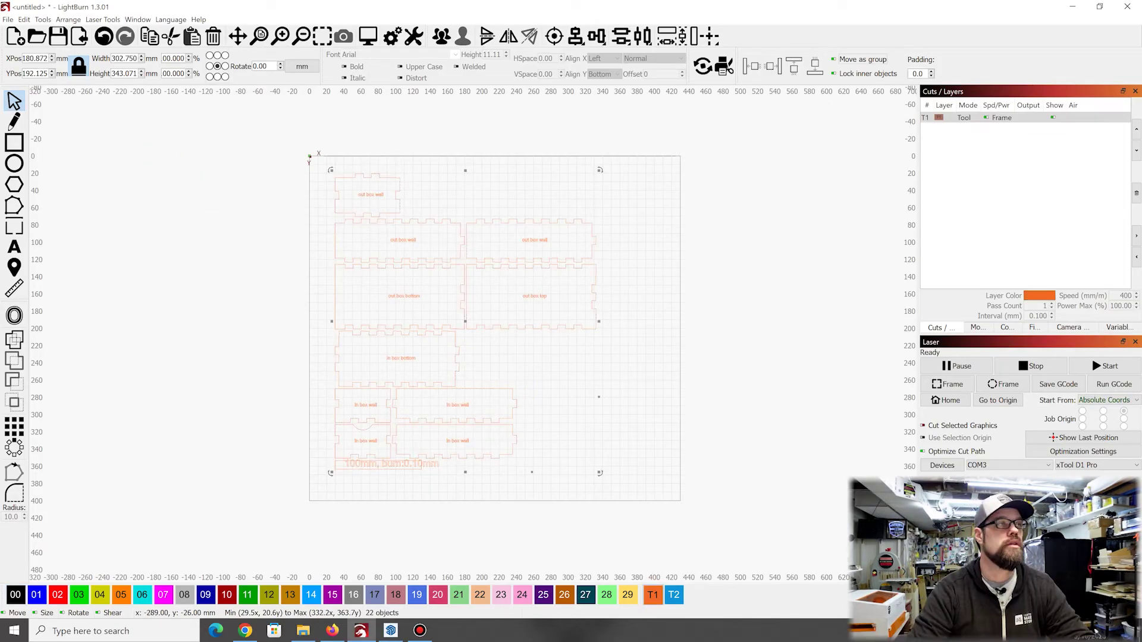
left_click_drag(319, 166, 672, 492)
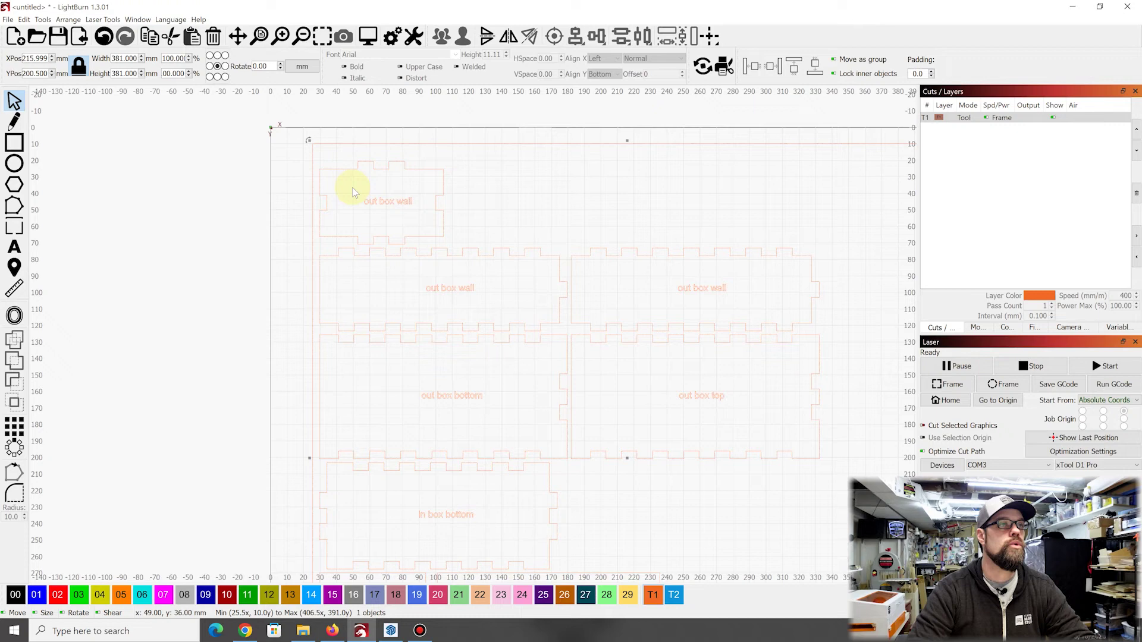
scroll(369, 196, "down", 2)
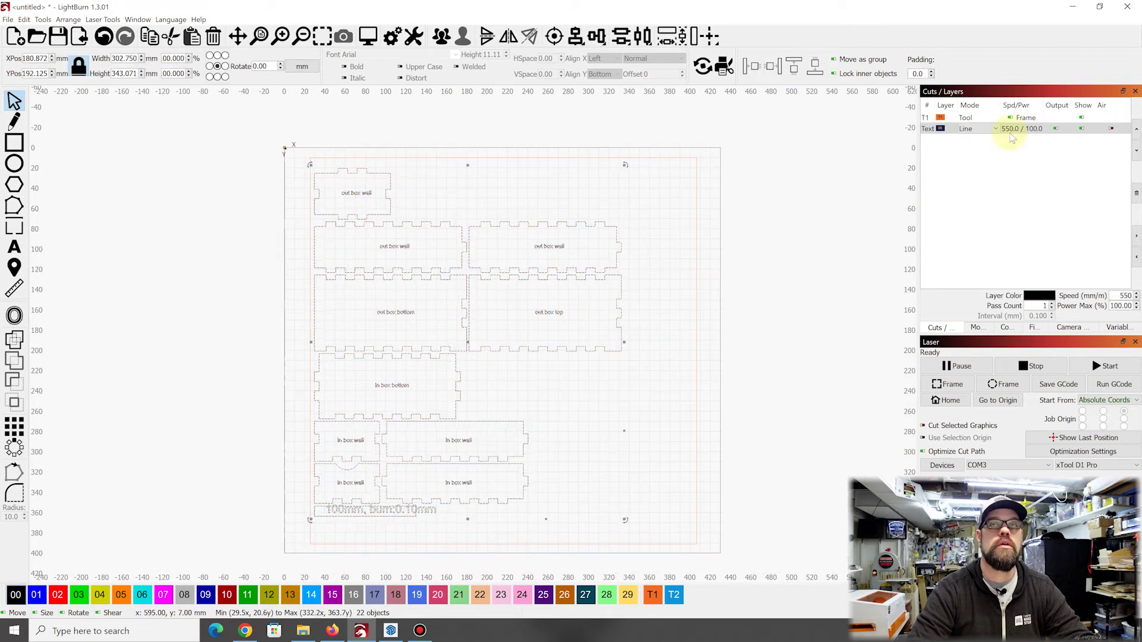
double_click(1007, 128)
left_click(645, 462)
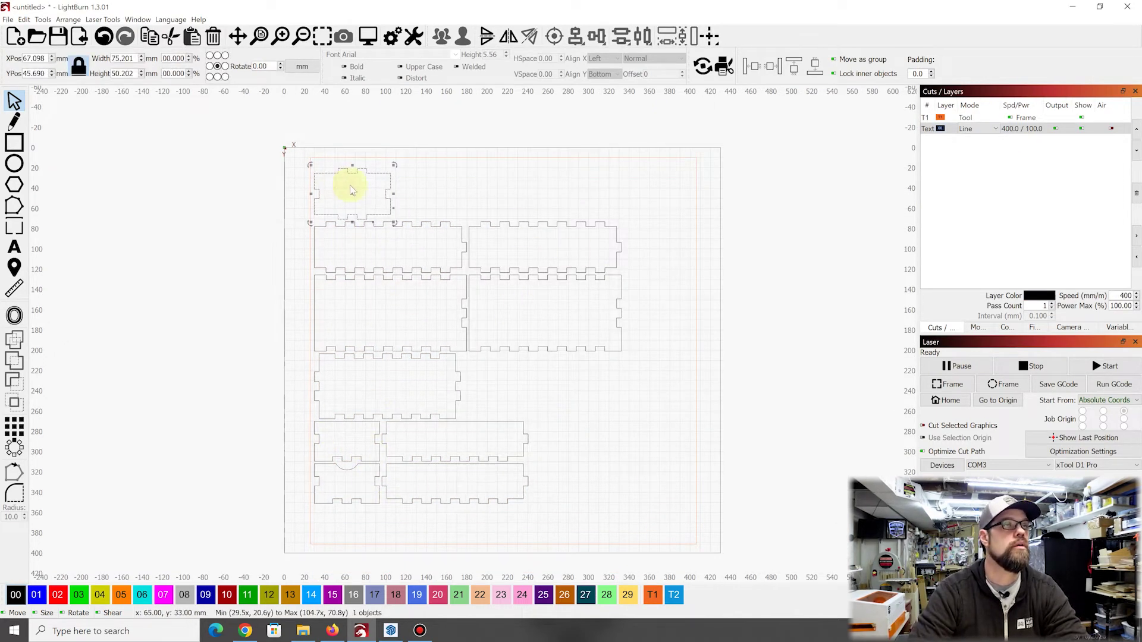
Drag the small wall panels into a column to the right of the long drawer pieces.
left_click_drag(349, 186, 590, 492)
left_click(441, 465)
left_click_drag(441, 464, 519, 398)
left_click_drag(347, 469, 417, 428)
left_click_drag(595, 499, 654, 417)
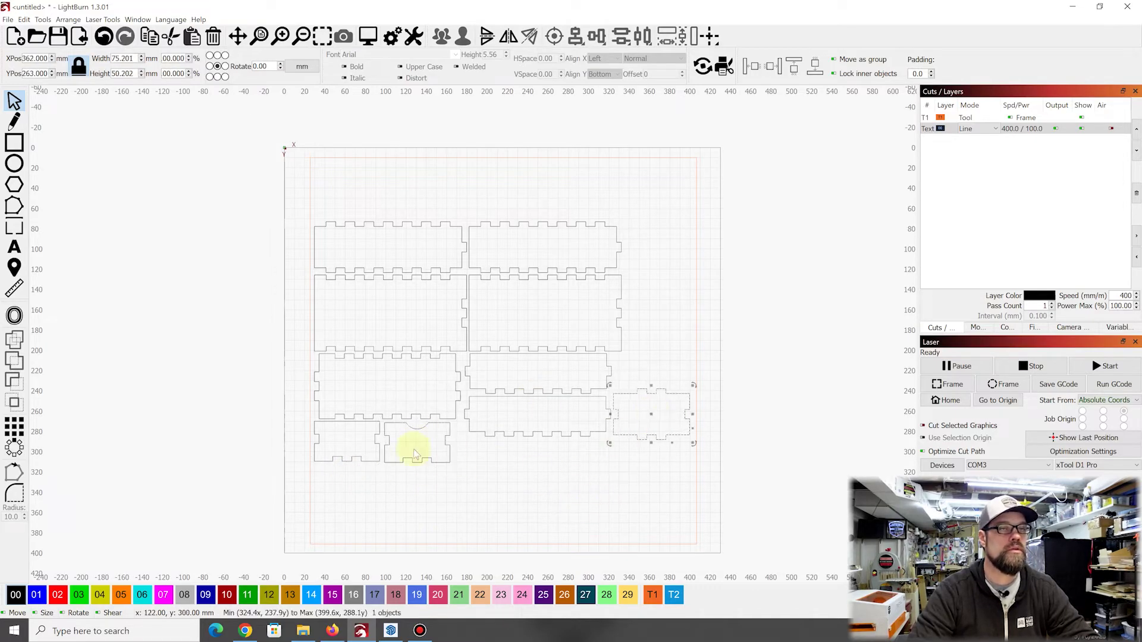
left_click_drag(419, 438, 658, 370)
left_click_drag(347, 445, 662, 322)
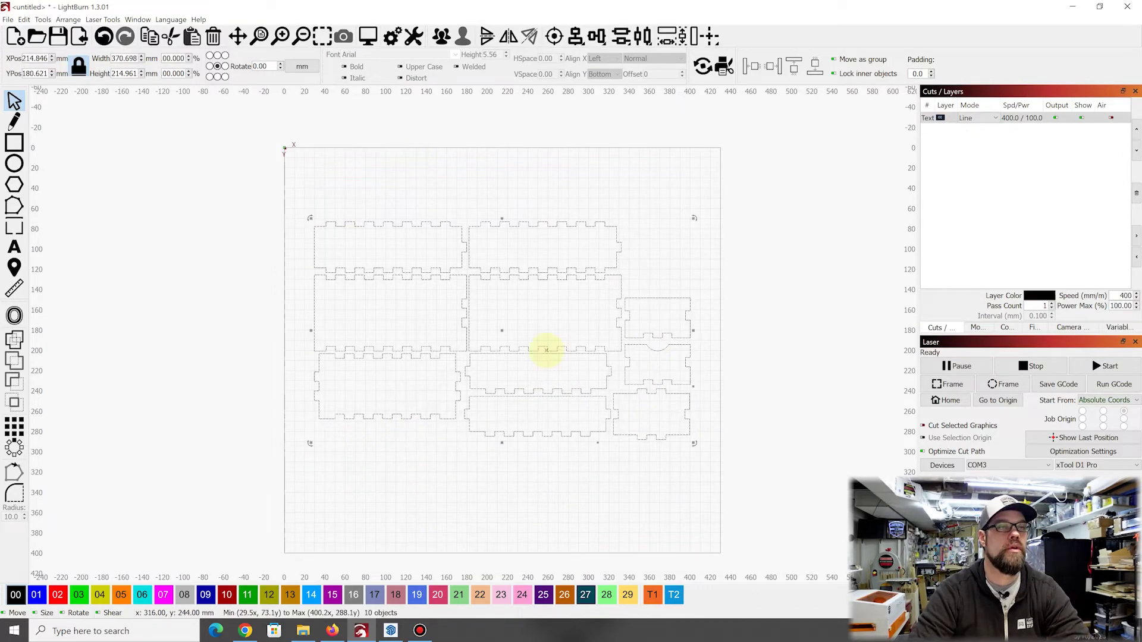